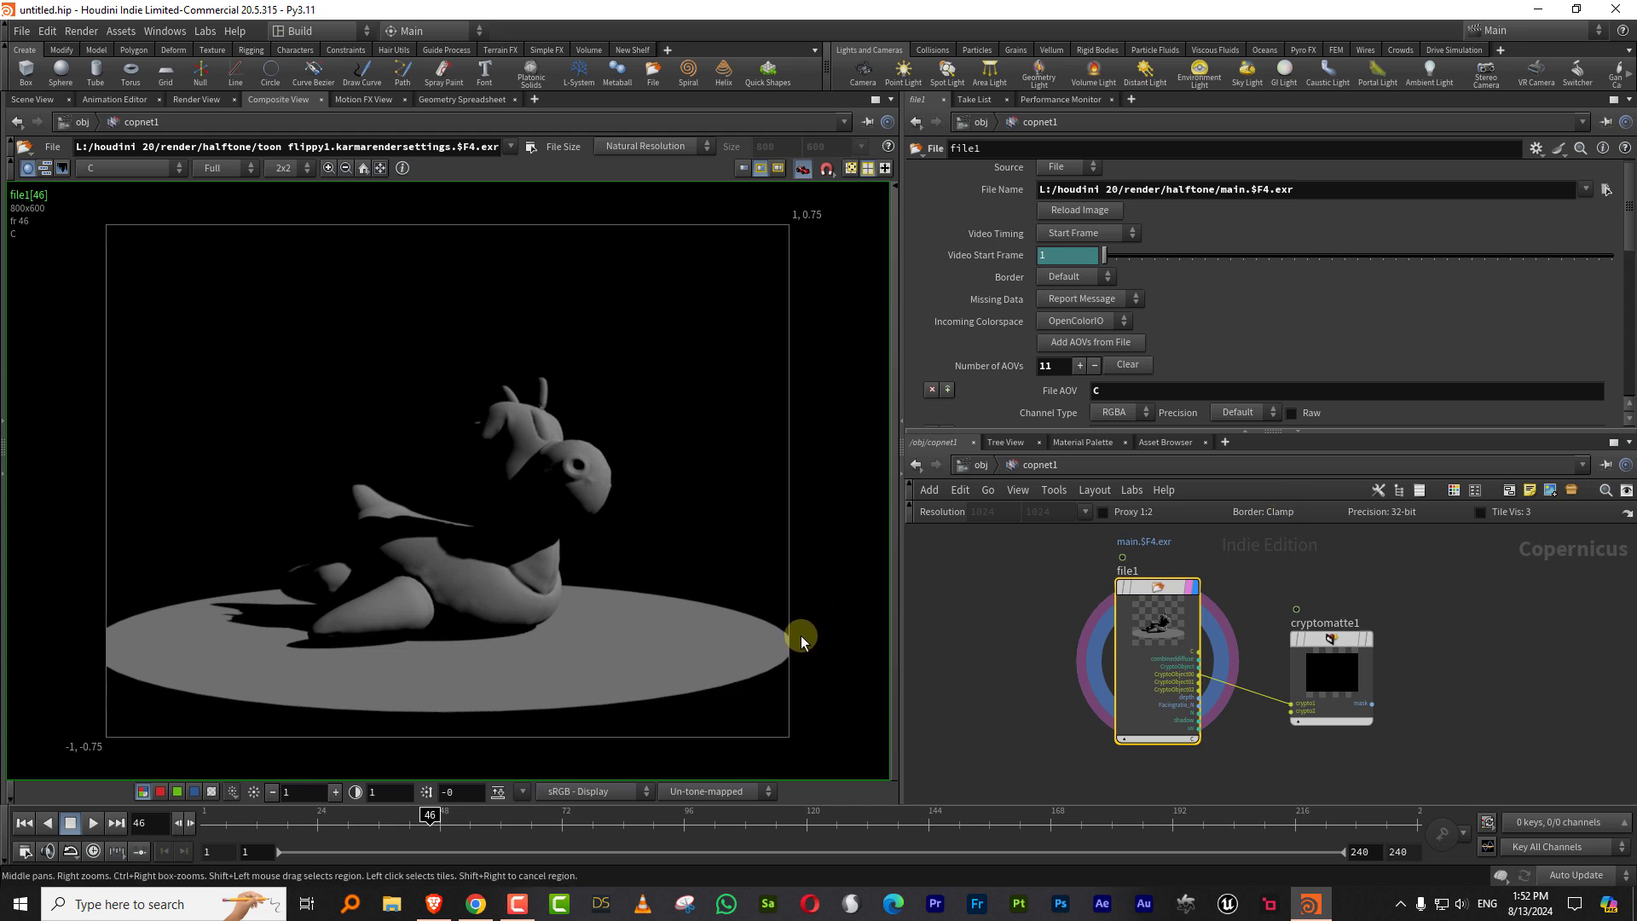
# - Move cryptomatte1 higher in the Copernicus network, then read the X reply in Chrome
pyautogui.click(1332, 648)
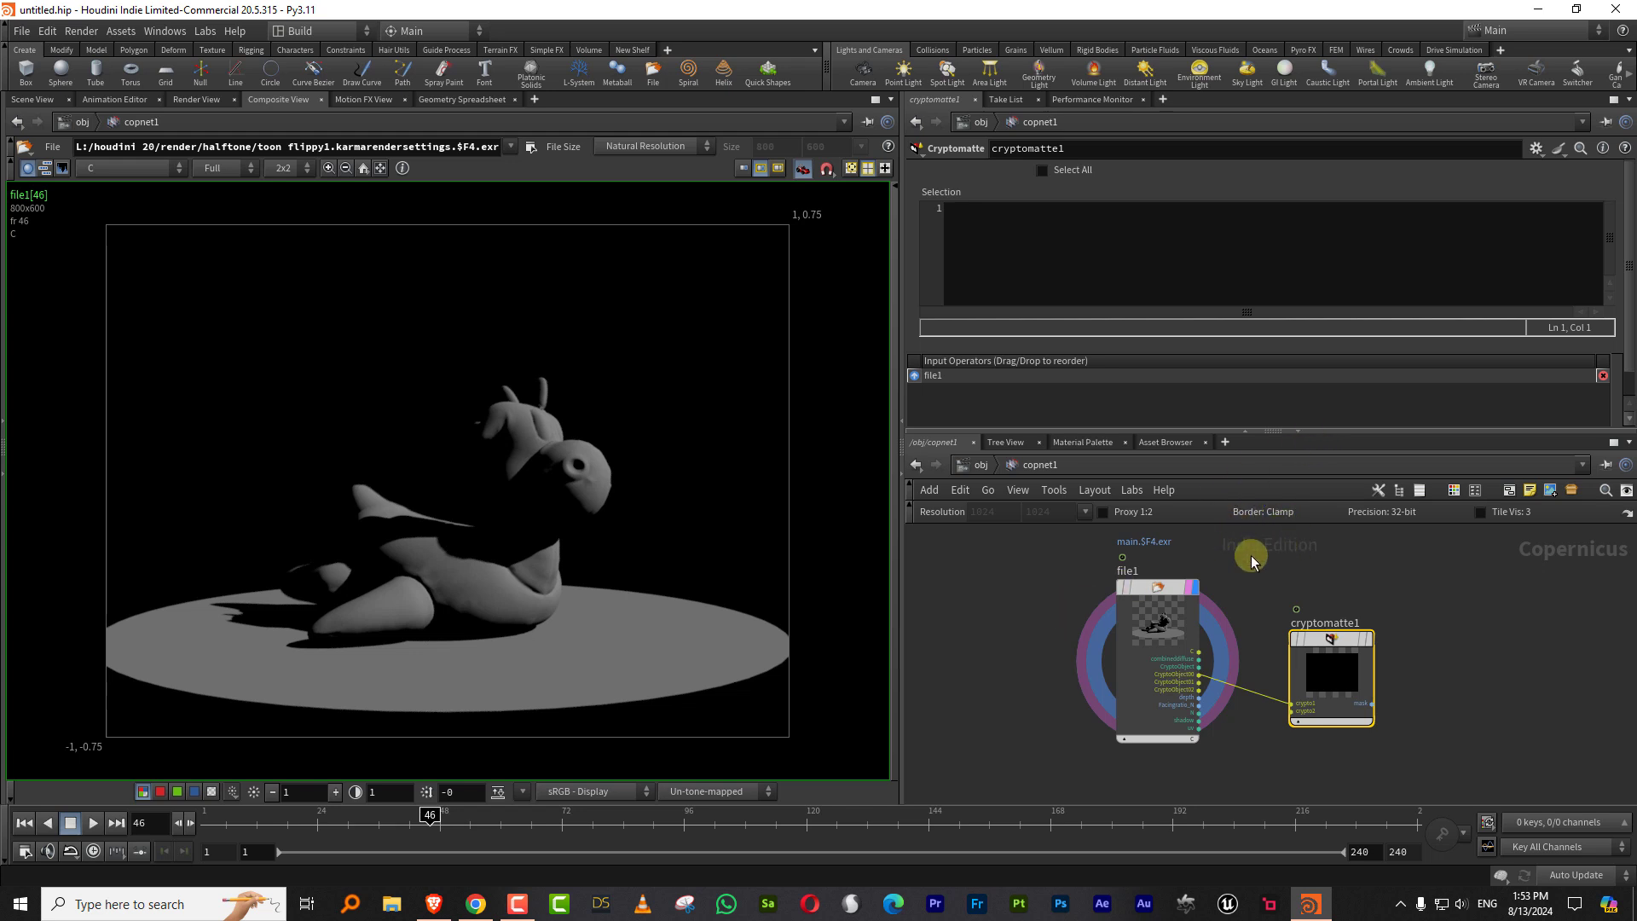
pyautogui.moveTo(1326, 633); pyautogui.dragTo(1322, 582)
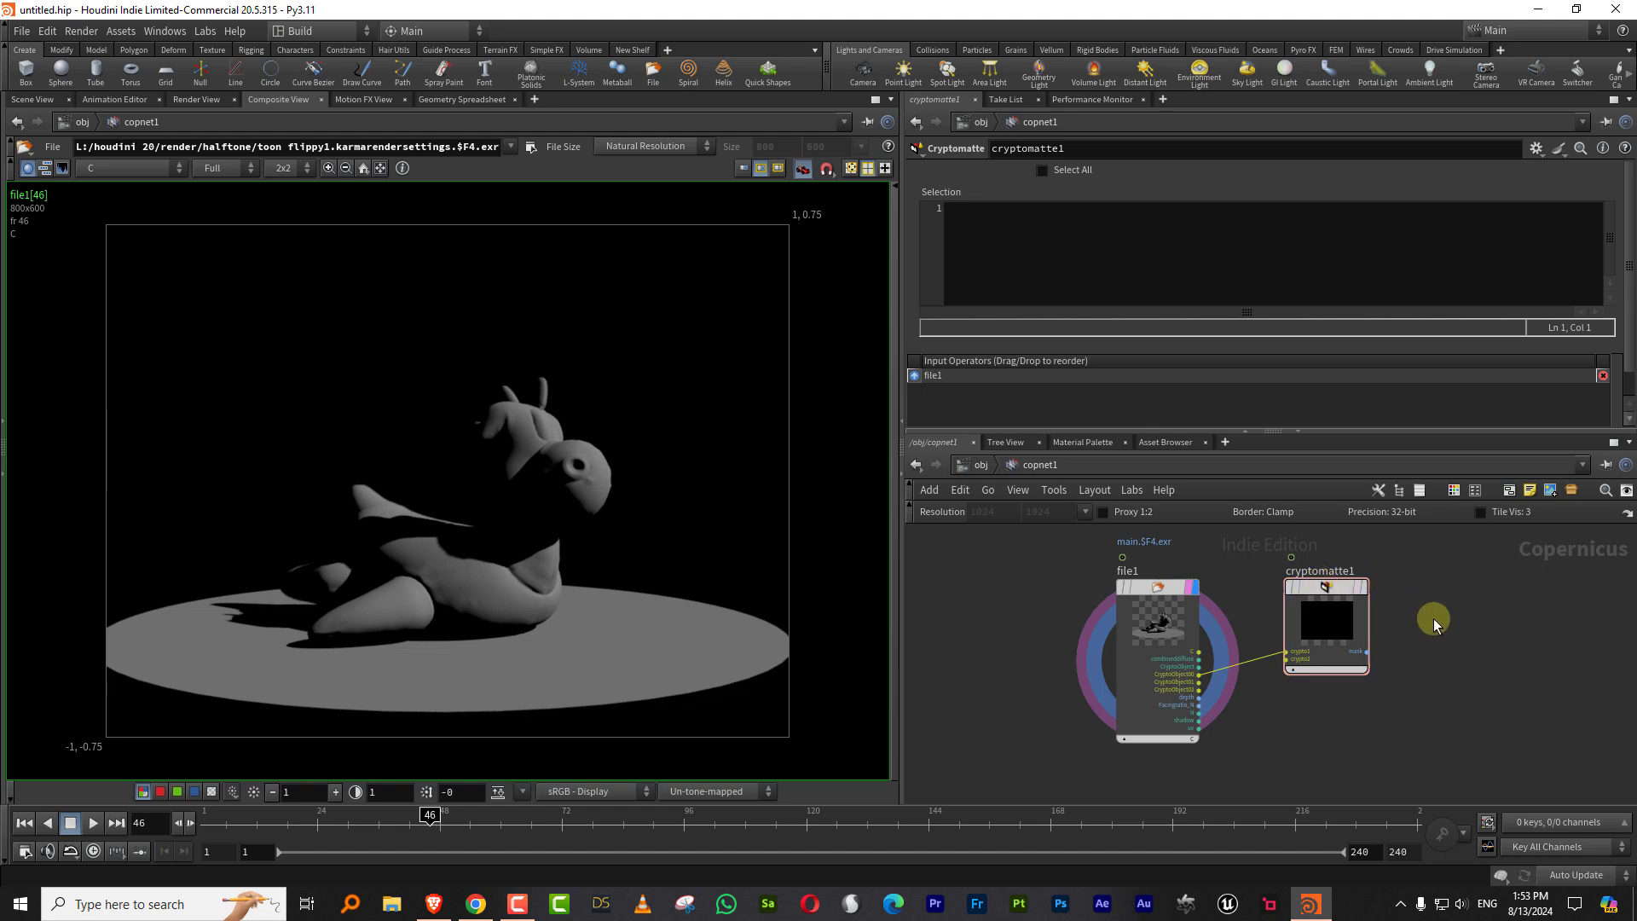
pyautogui.click(476, 904)
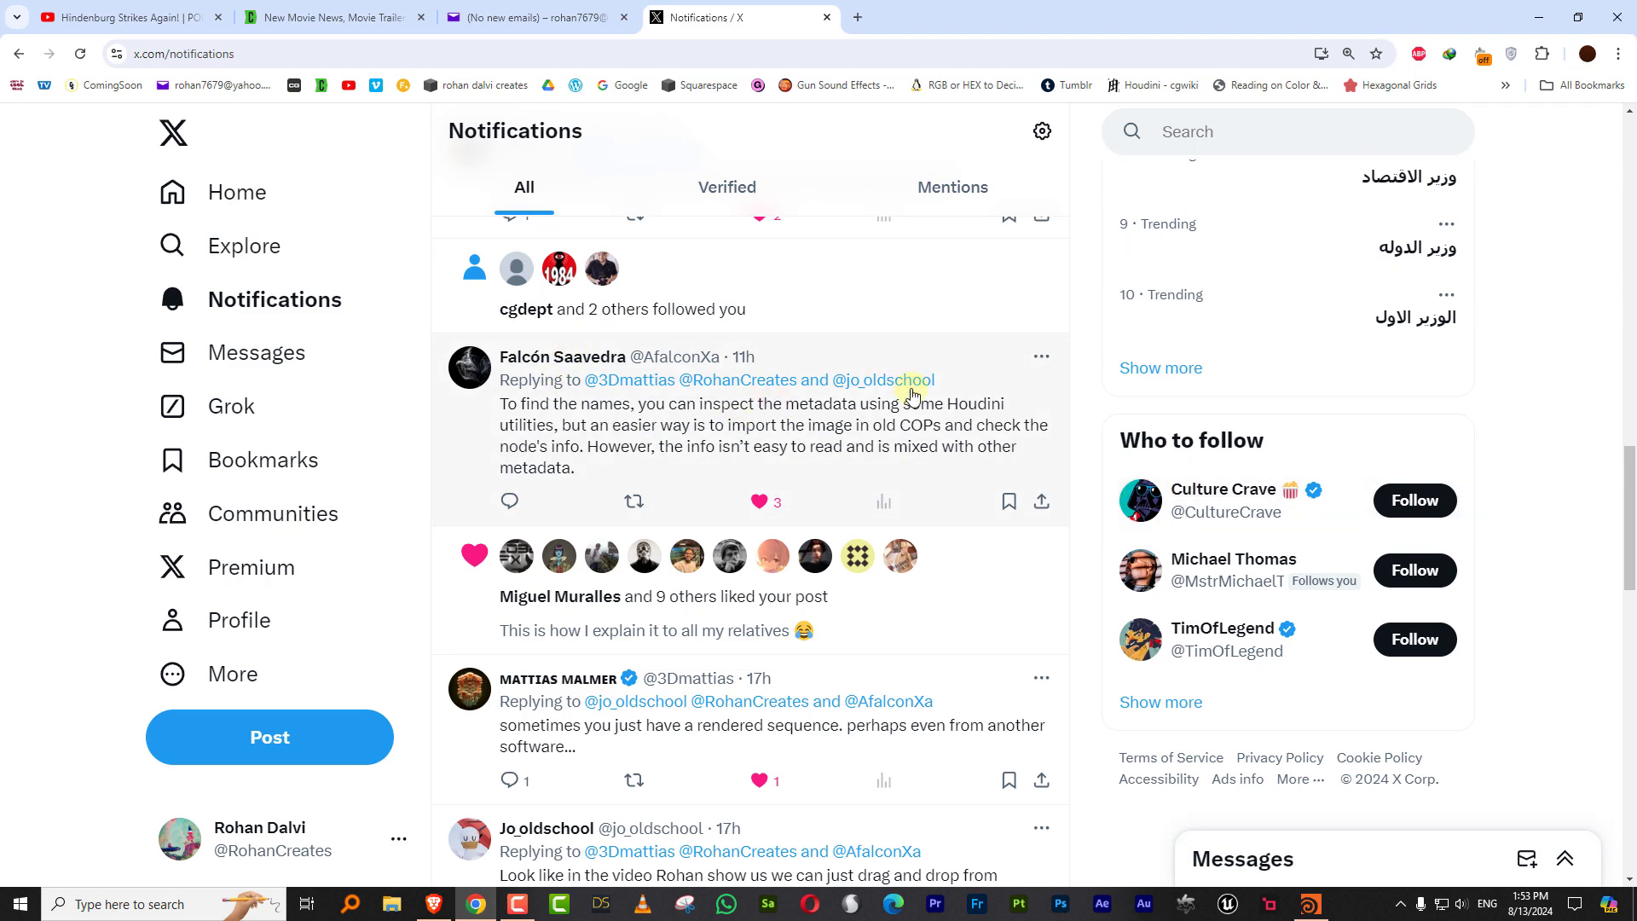
pyautogui.click(1539, 17)
# - At /obj, delete the old cop2net1, add a fresh COP Network - Old and step inside
pyautogui.click(974, 462)
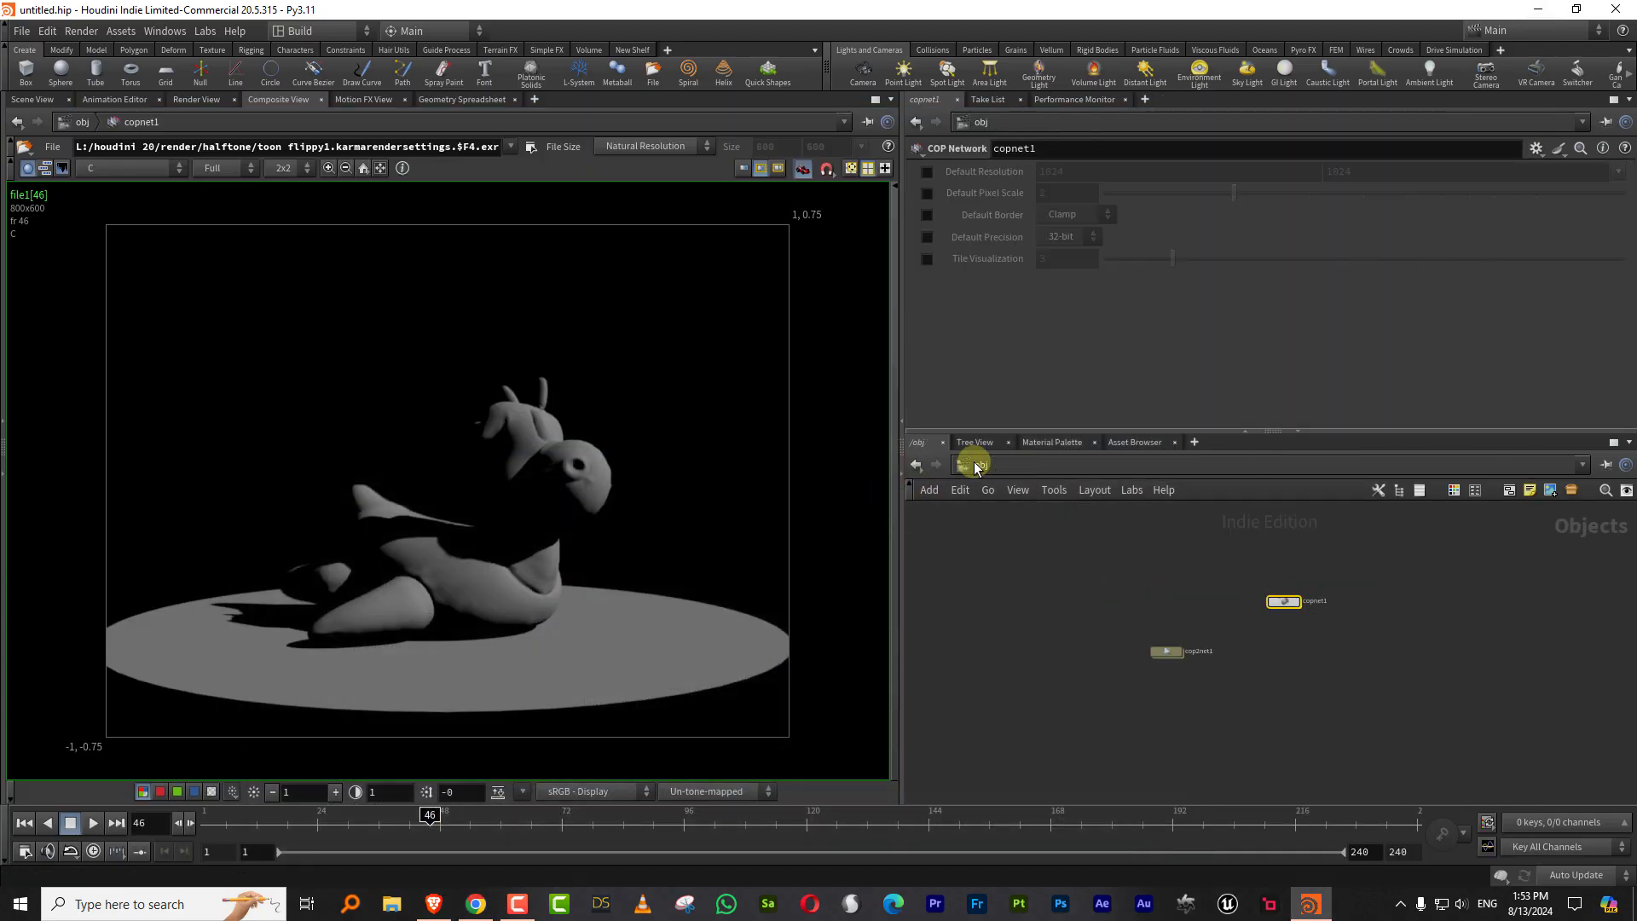
pyautogui.click(1169, 651)
pyautogui.press('Delete')
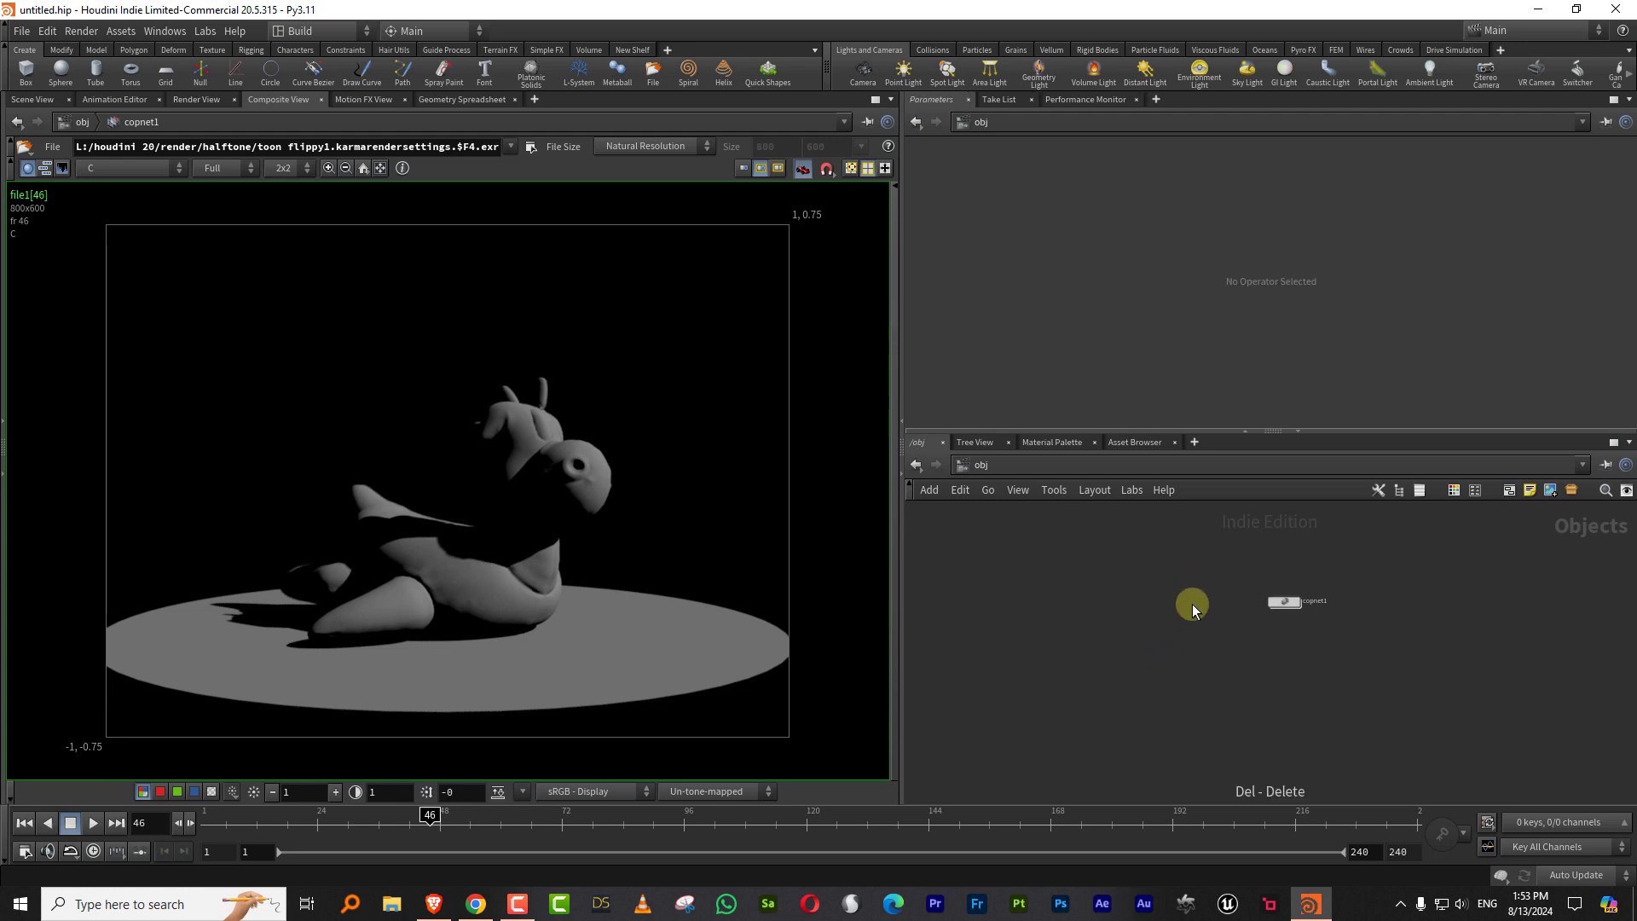
pyautogui.scroll(2, 1114, 641)
pyautogui.press('Tab')
pyautogui.write('cop')
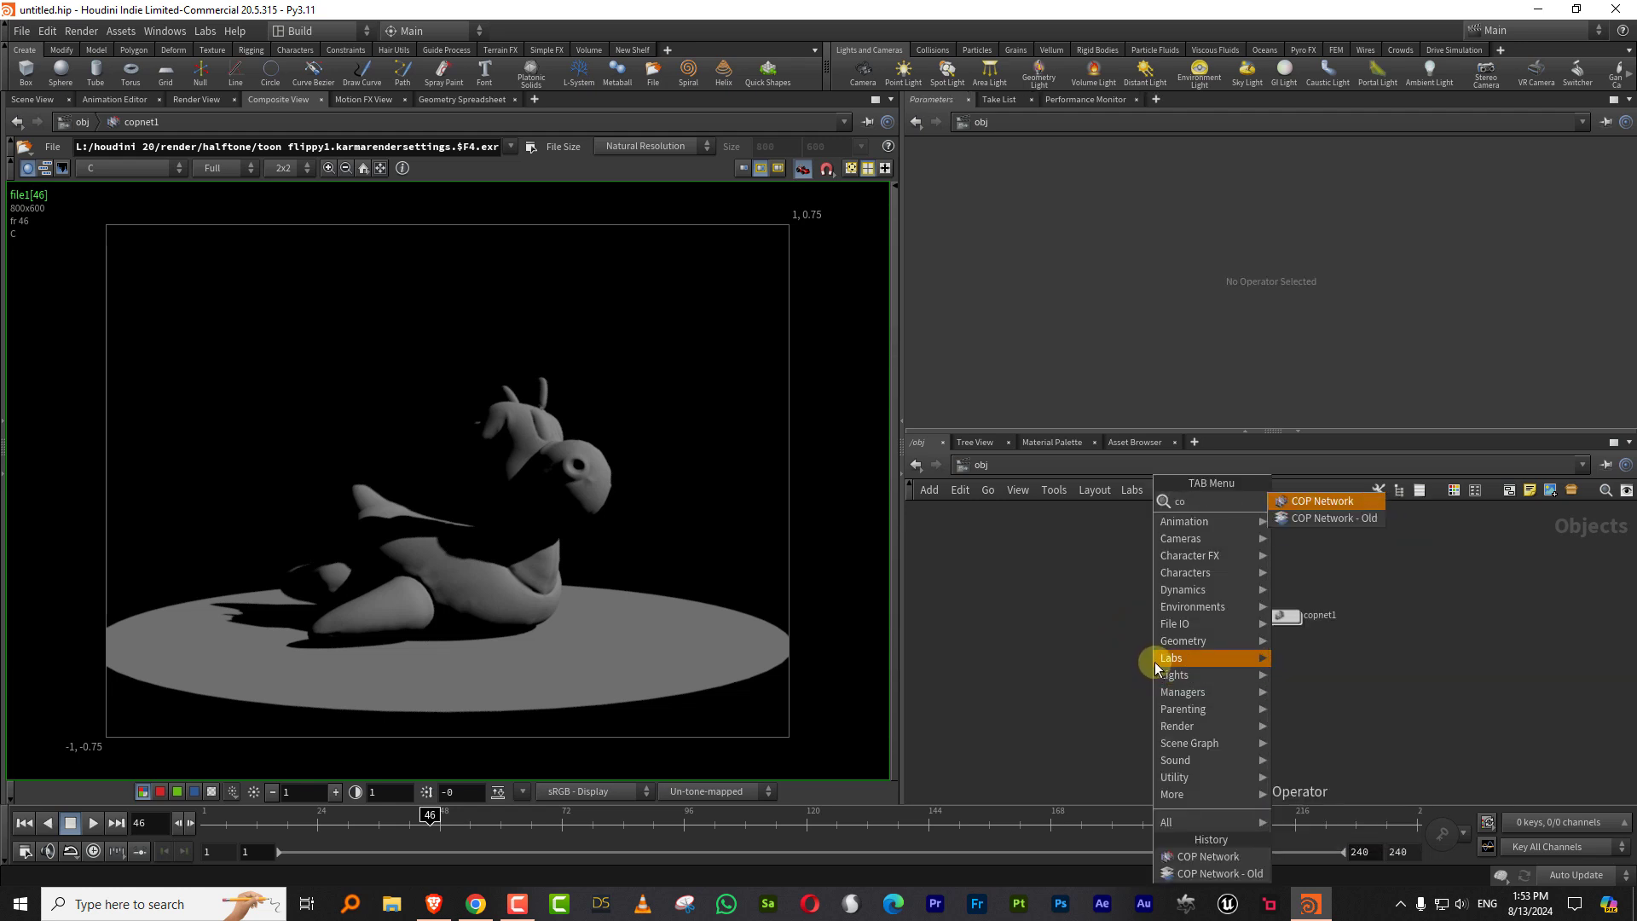
pyautogui.click(1334, 519)
pyautogui.click(1100, 680)
pyautogui.doubleClick(1100, 679)
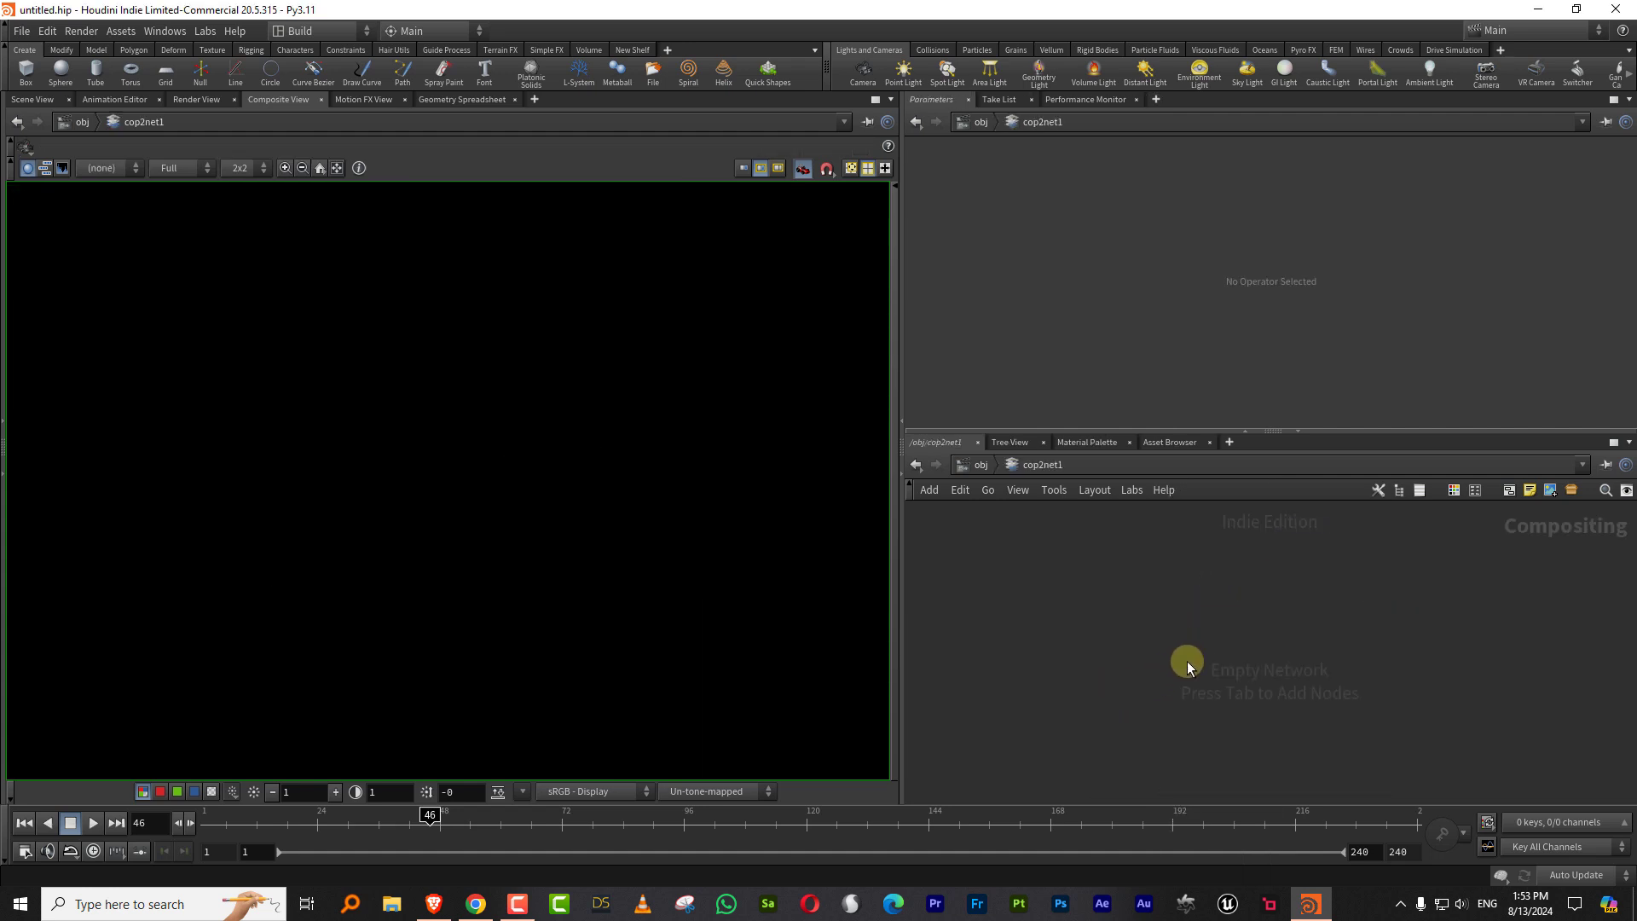
# - Add a File node that loads the toon flippy1 EXR render
pyautogui.press('Tab')
pyautogui.write('fil')
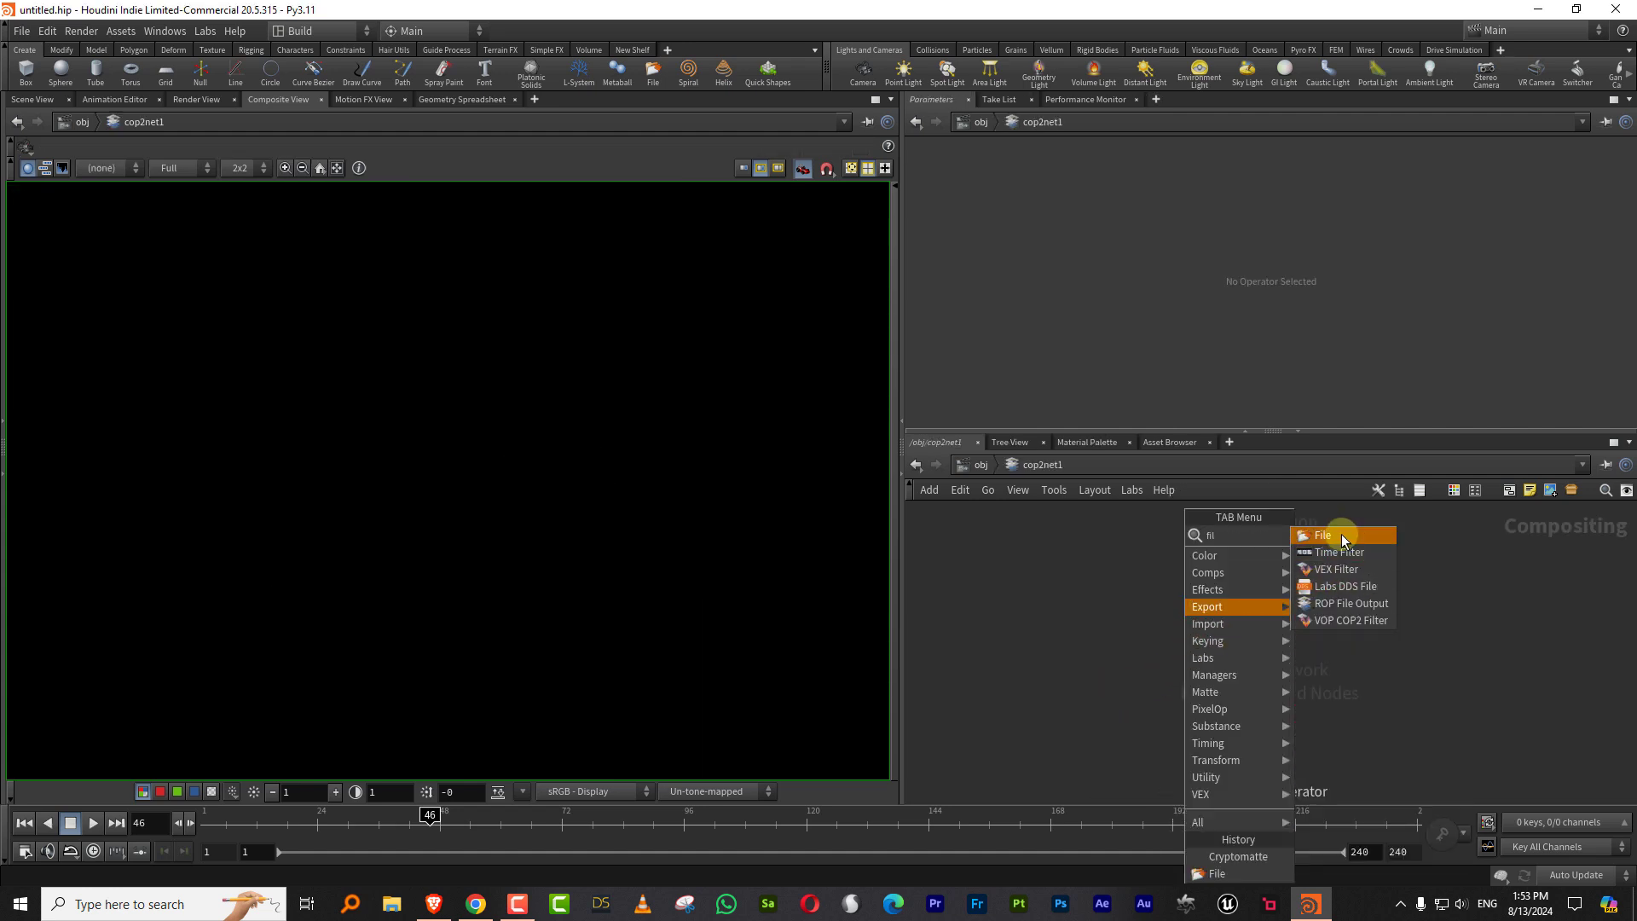
pyautogui.click(1342, 534)
pyautogui.click(1310, 576)
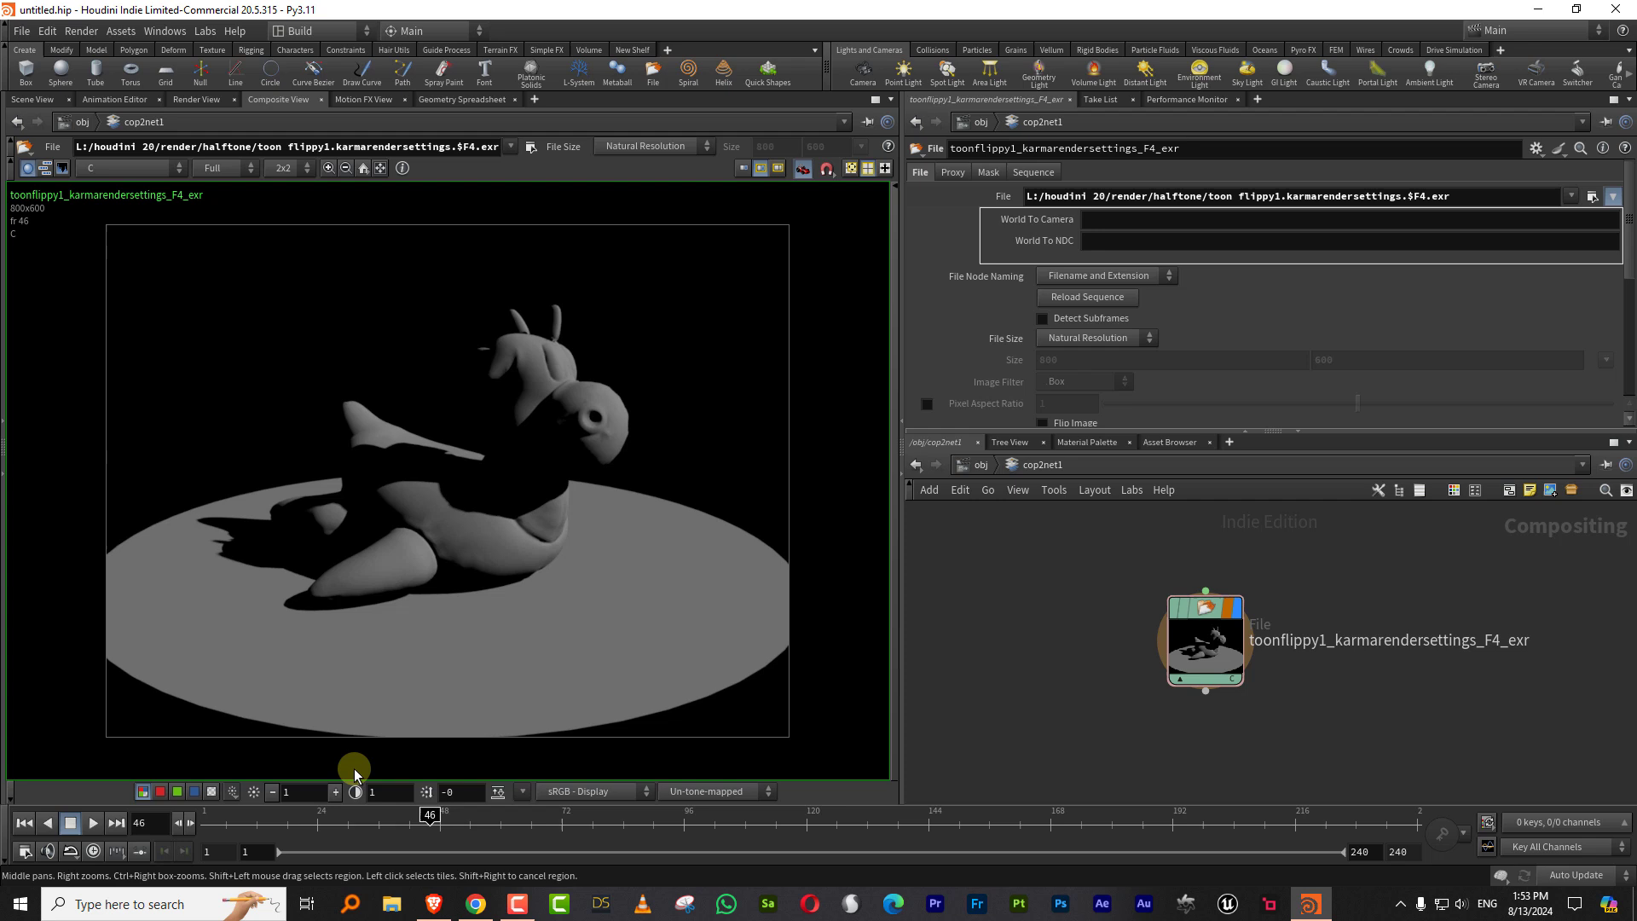
# - Go to frame 43 and preview the CryptoObject plane before returning to the C plane
pyautogui.click(93, 822)
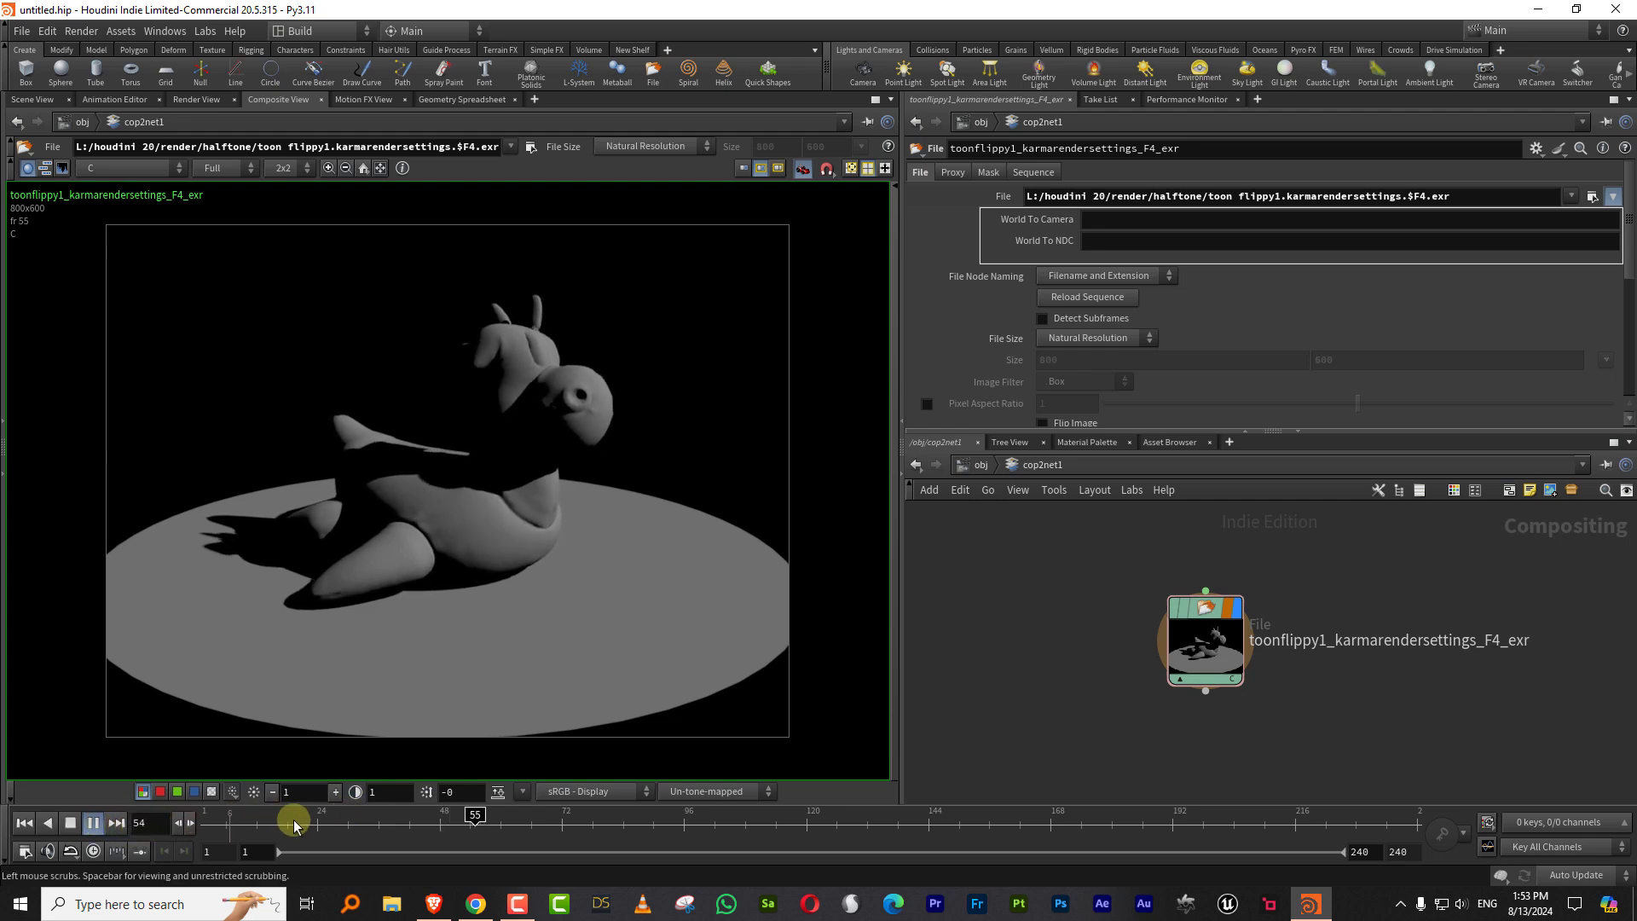
pyautogui.moveTo(392, 824)
pyautogui.mouseDown()
pyautogui.moveTo(427, 820)
pyautogui.moveTo(415, 825)
pyautogui.mouseUp()
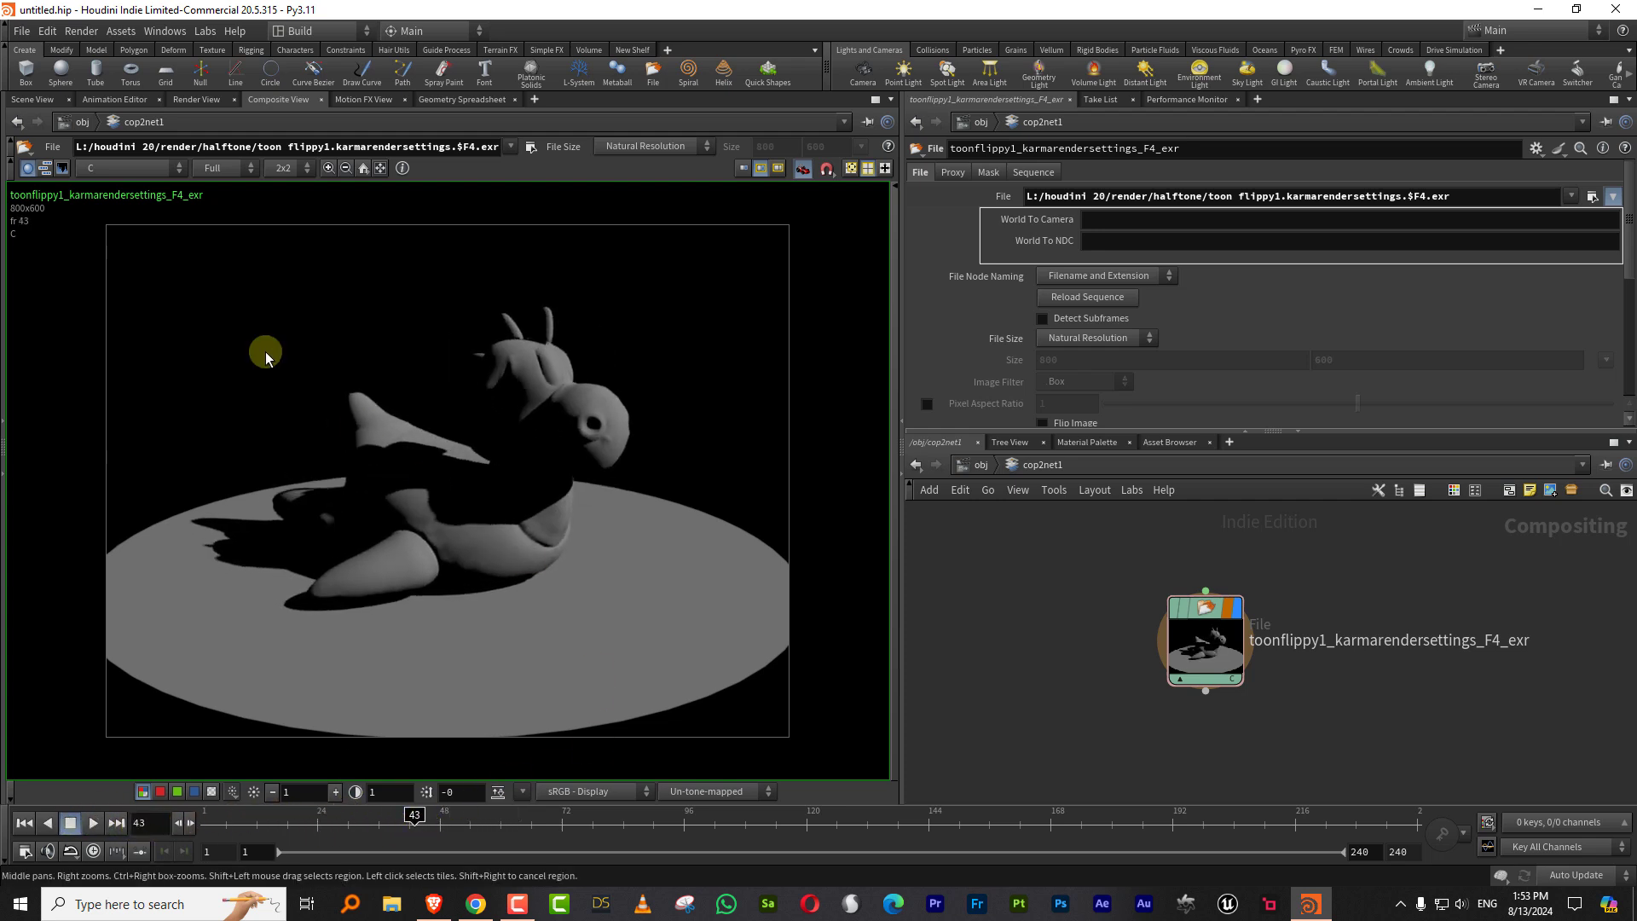
pyautogui.click(146, 168)
pyautogui.click(153, 269)
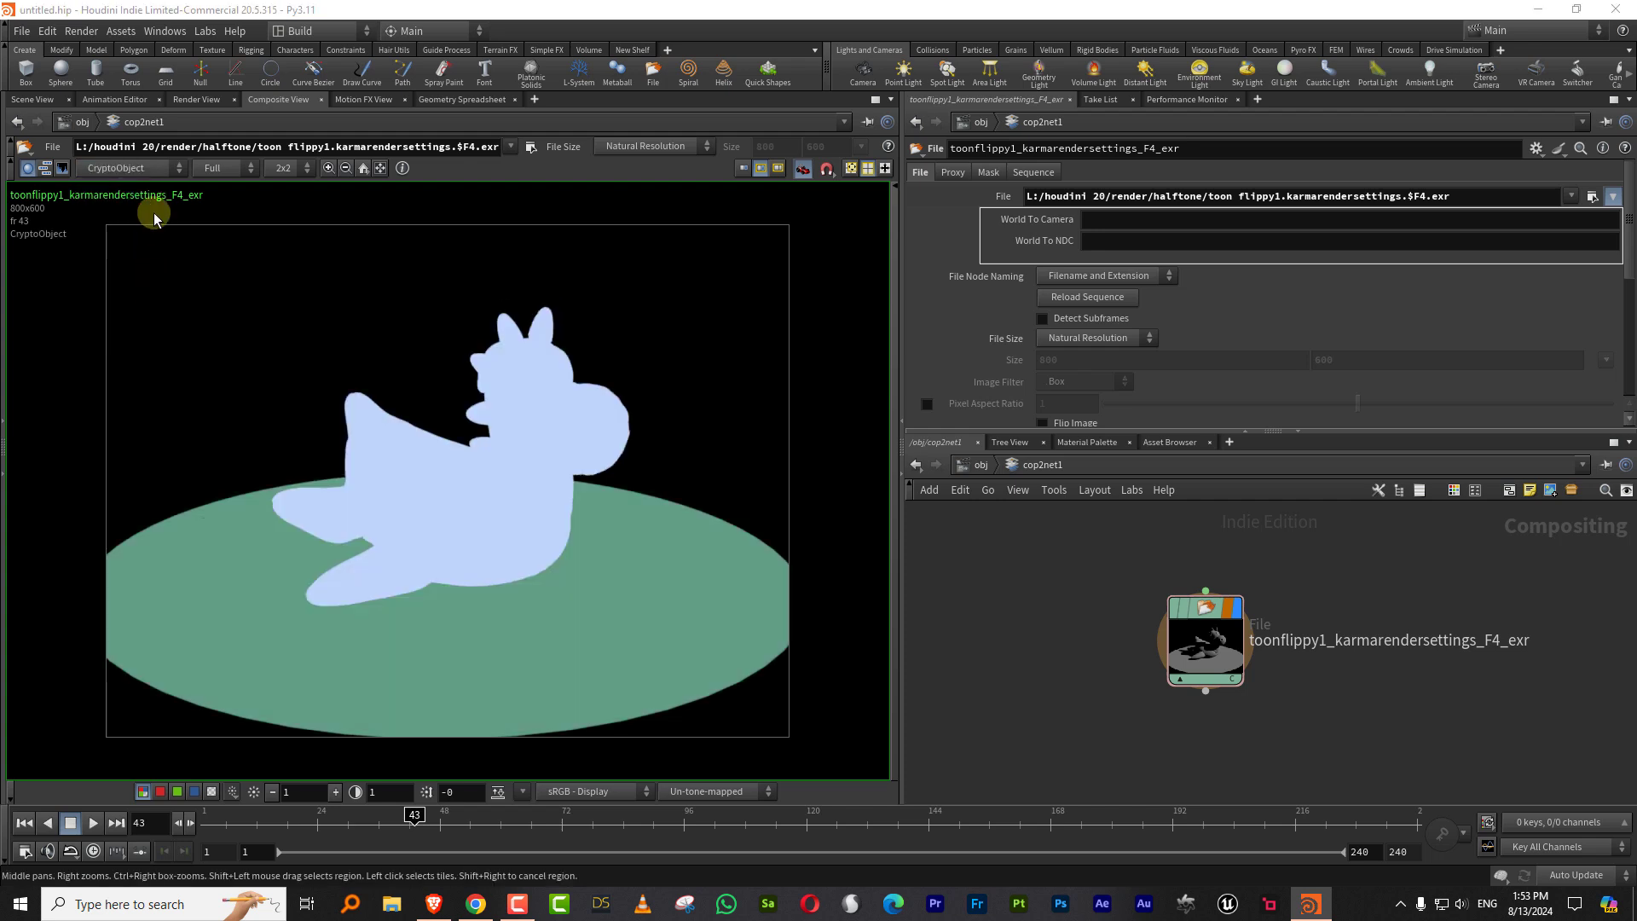
pyautogui.click(128, 168)
pyautogui.click(128, 181)
# - Enlarge the network editor and show the File node's EXR metadata info
pyautogui.moveTo(1195, 432); pyautogui.dragTo(1198, 288)
pyautogui.moveTo(1206, 452)
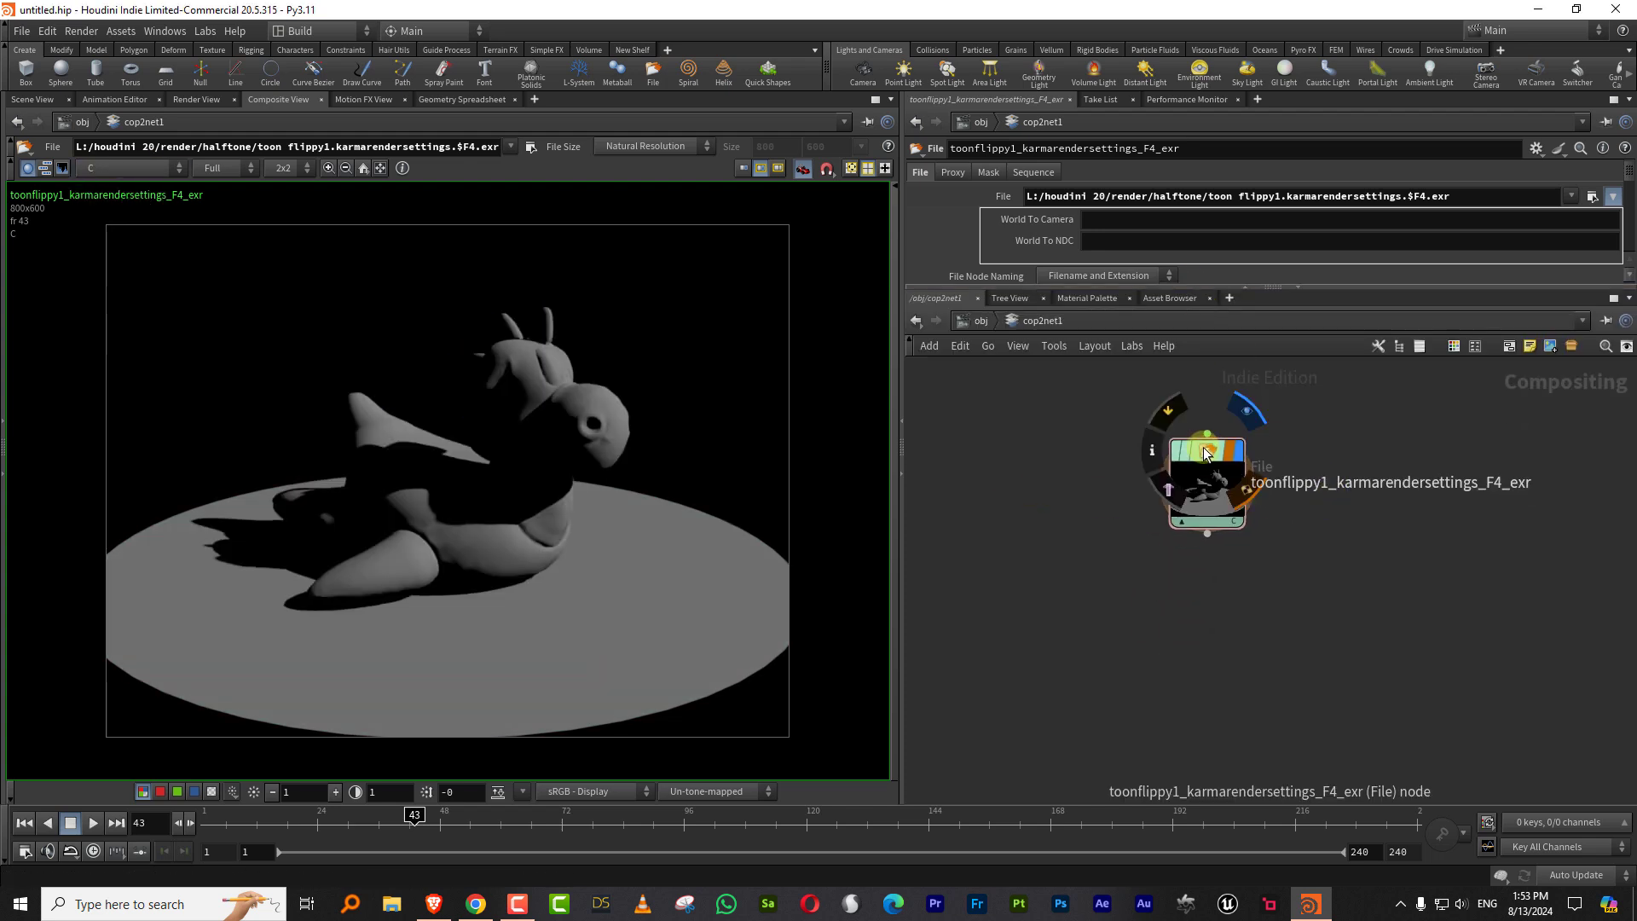
pyautogui.click(1152, 456)
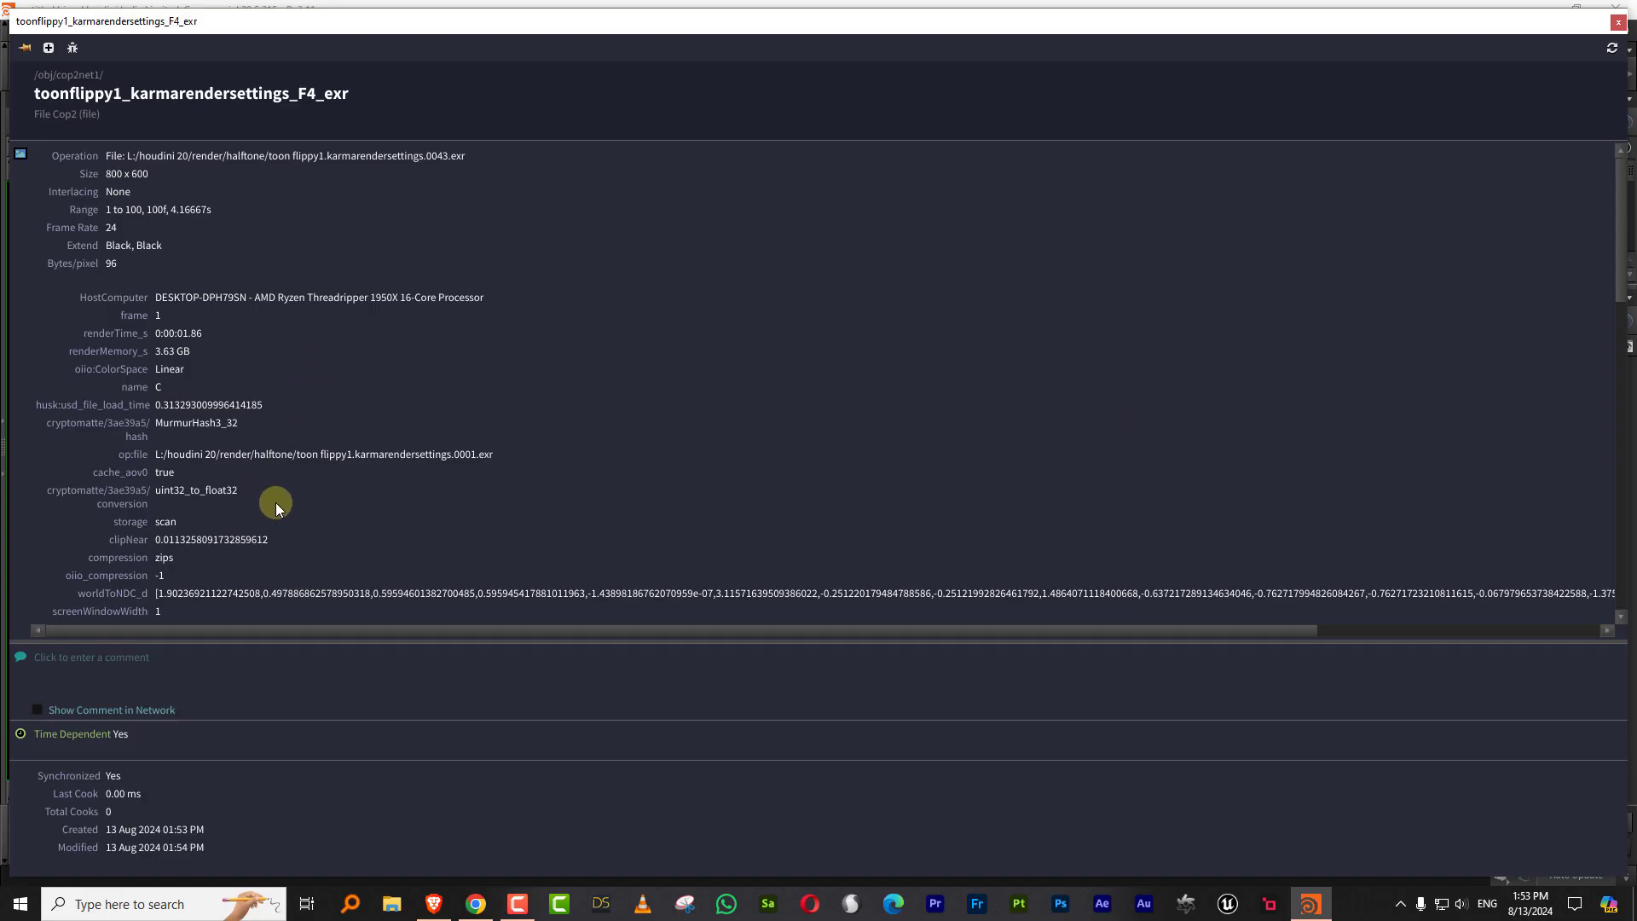
# - Scroll the info window to the cryptomatte manifest listing /flippy/mesh_0 and /circle1/mesh_0
pyautogui.scroll(-6, 276, 507)
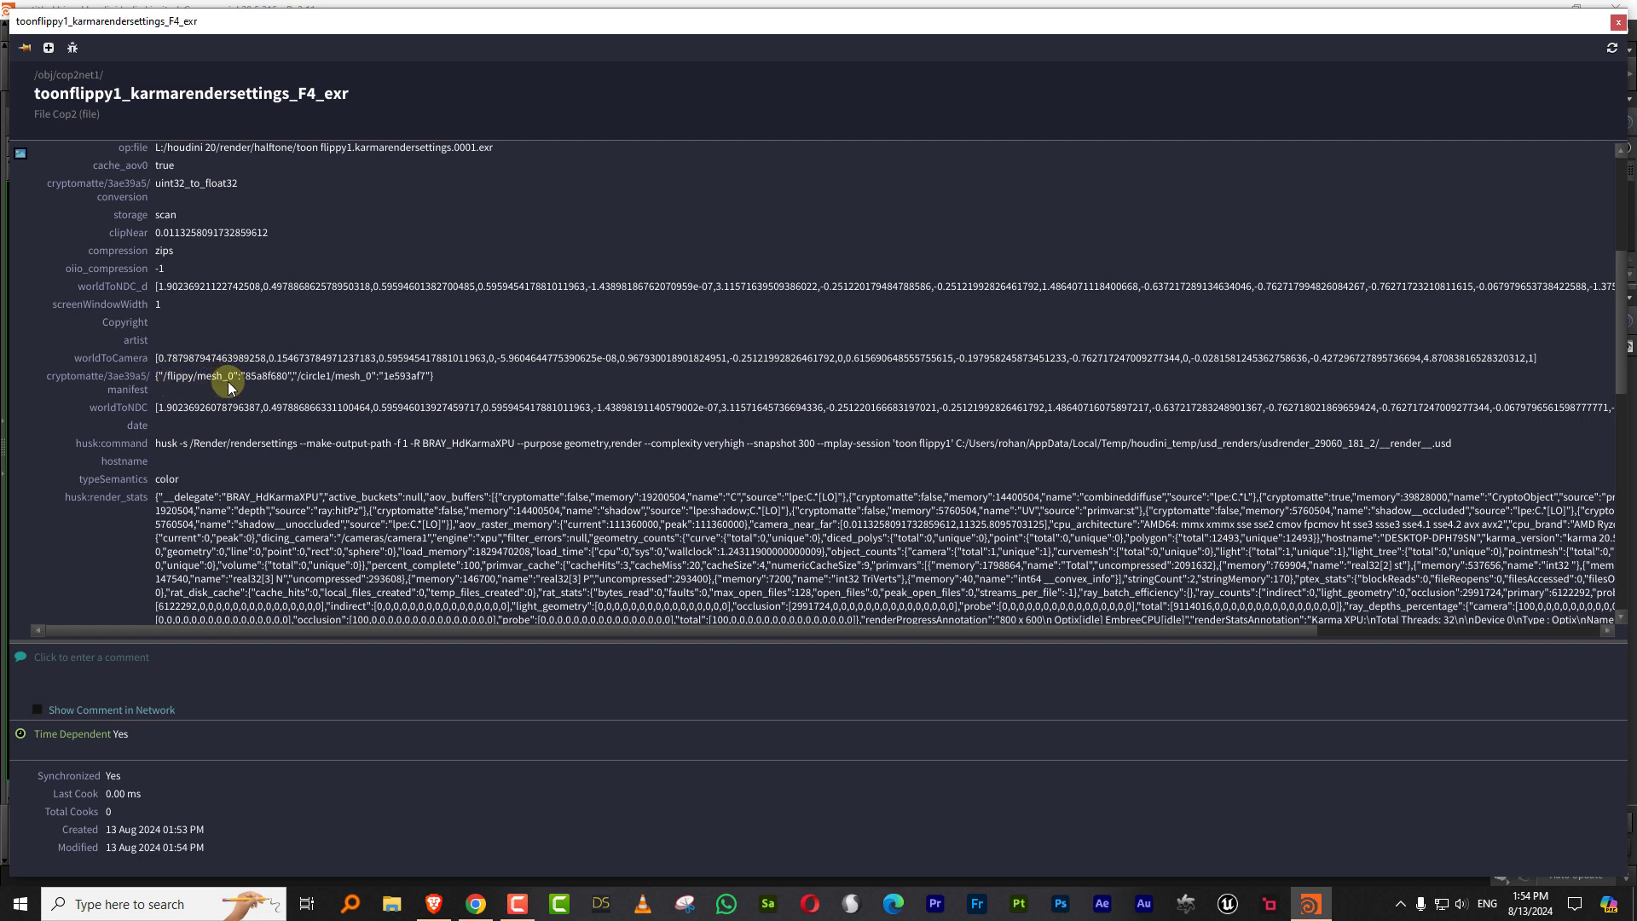
# - Close the info window and add a cryptomatte1 node fed by the File node
pyautogui.click(1617, 22)
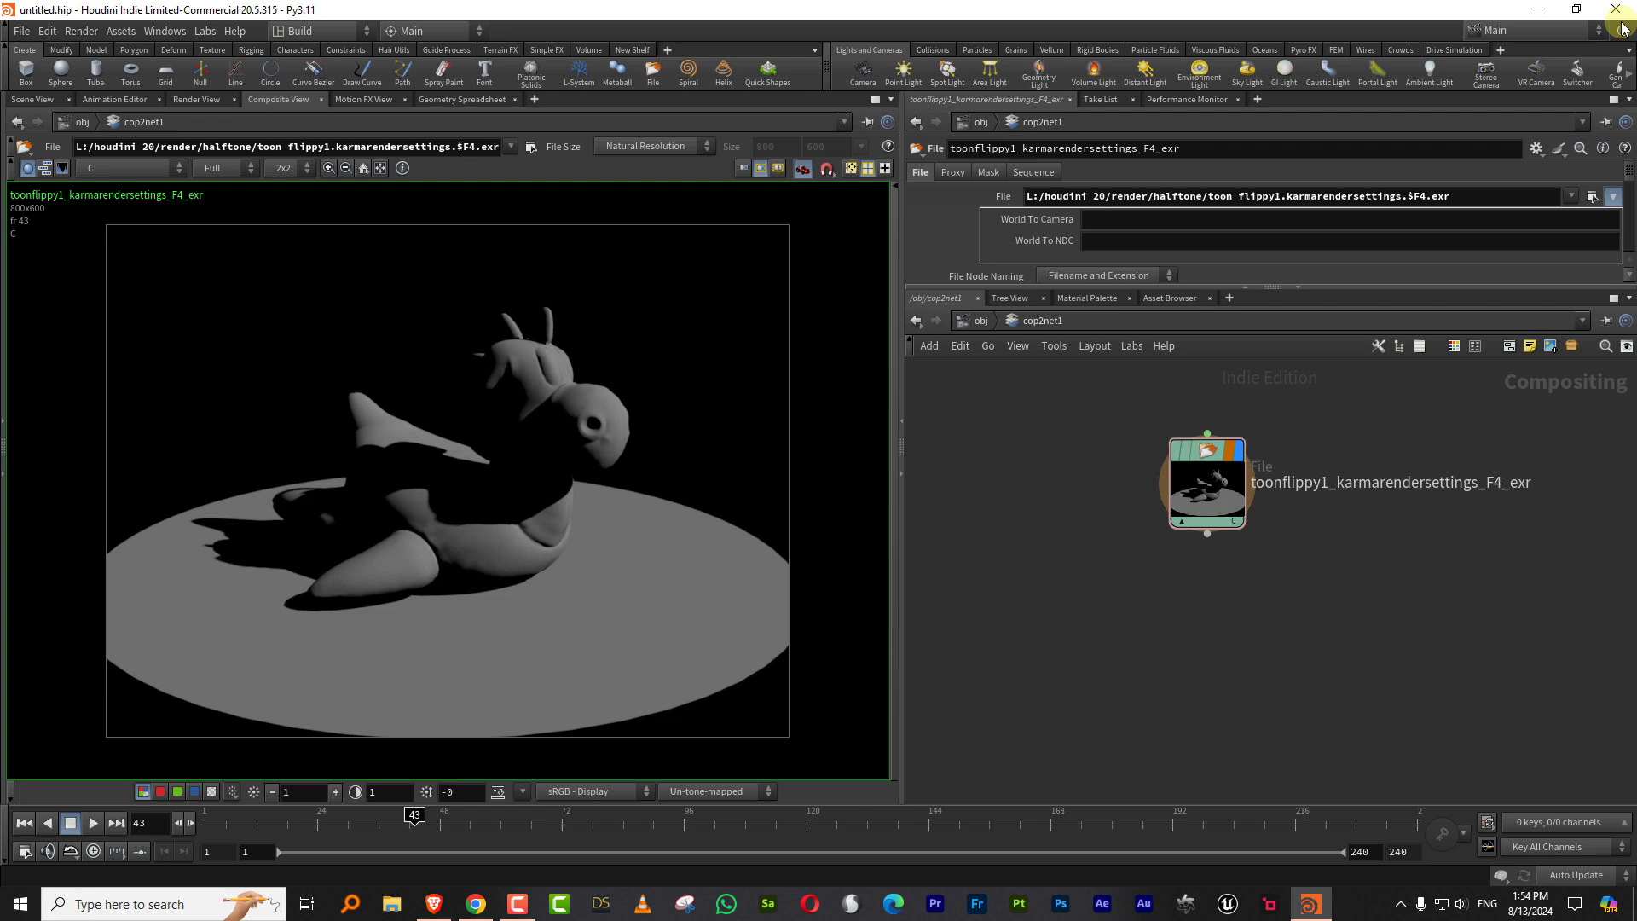
pyautogui.press('Tab')
pyautogui.write('cr')
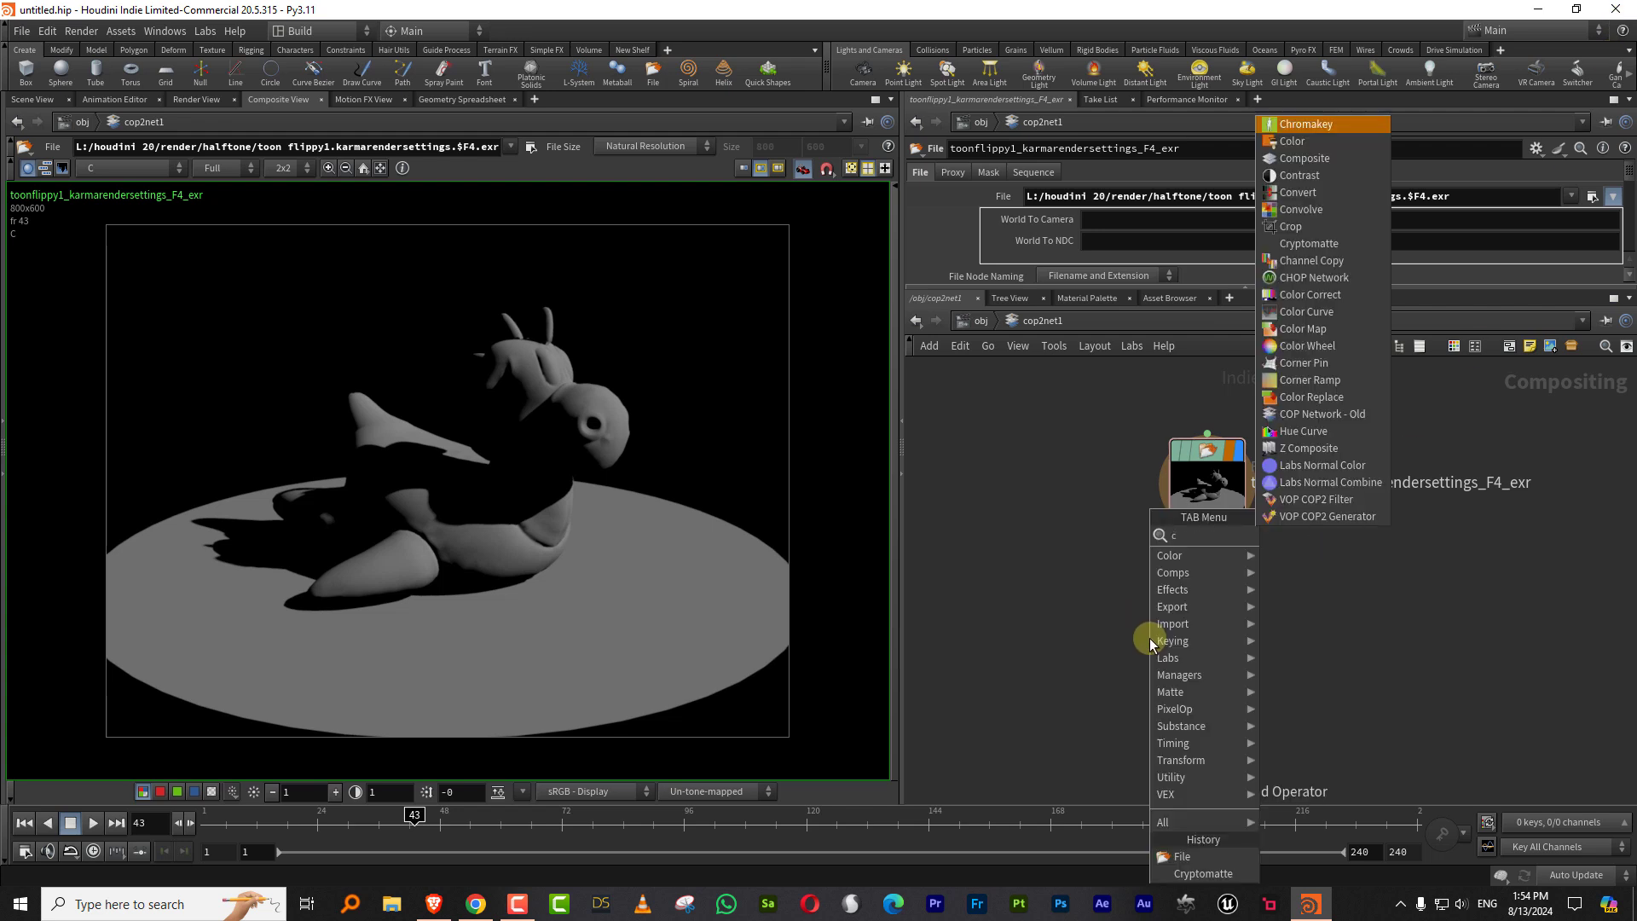
pyautogui.click(1309, 551)
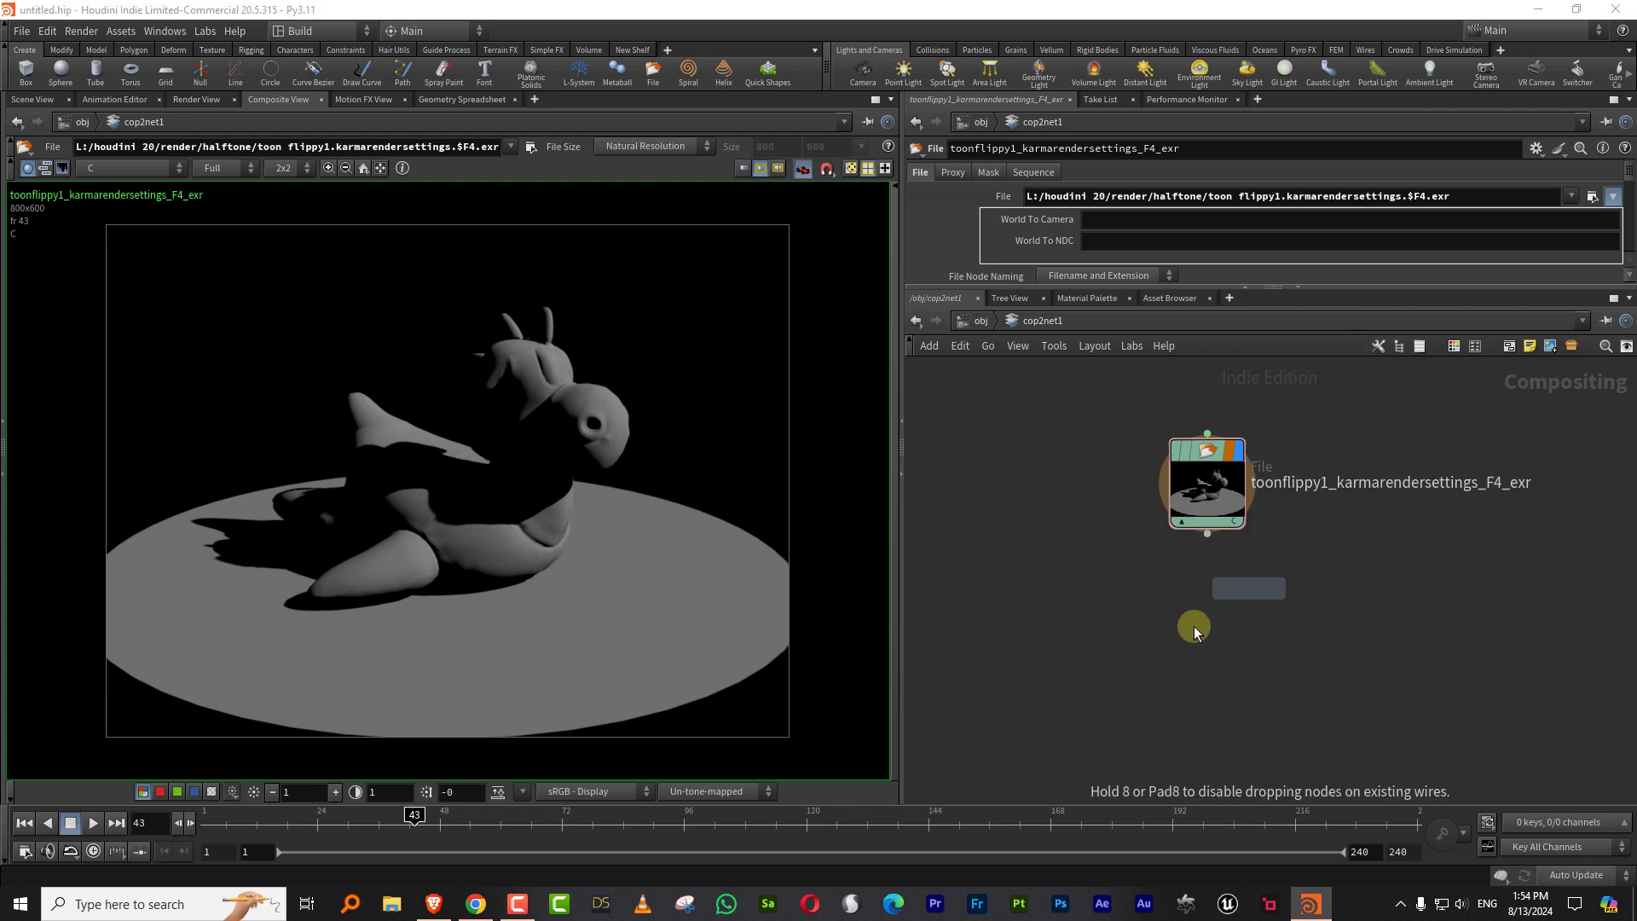
pyautogui.click(1195, 629)
pyautogui.moveTo(1208, 534); pyautogui.dragTo(1197, 644)
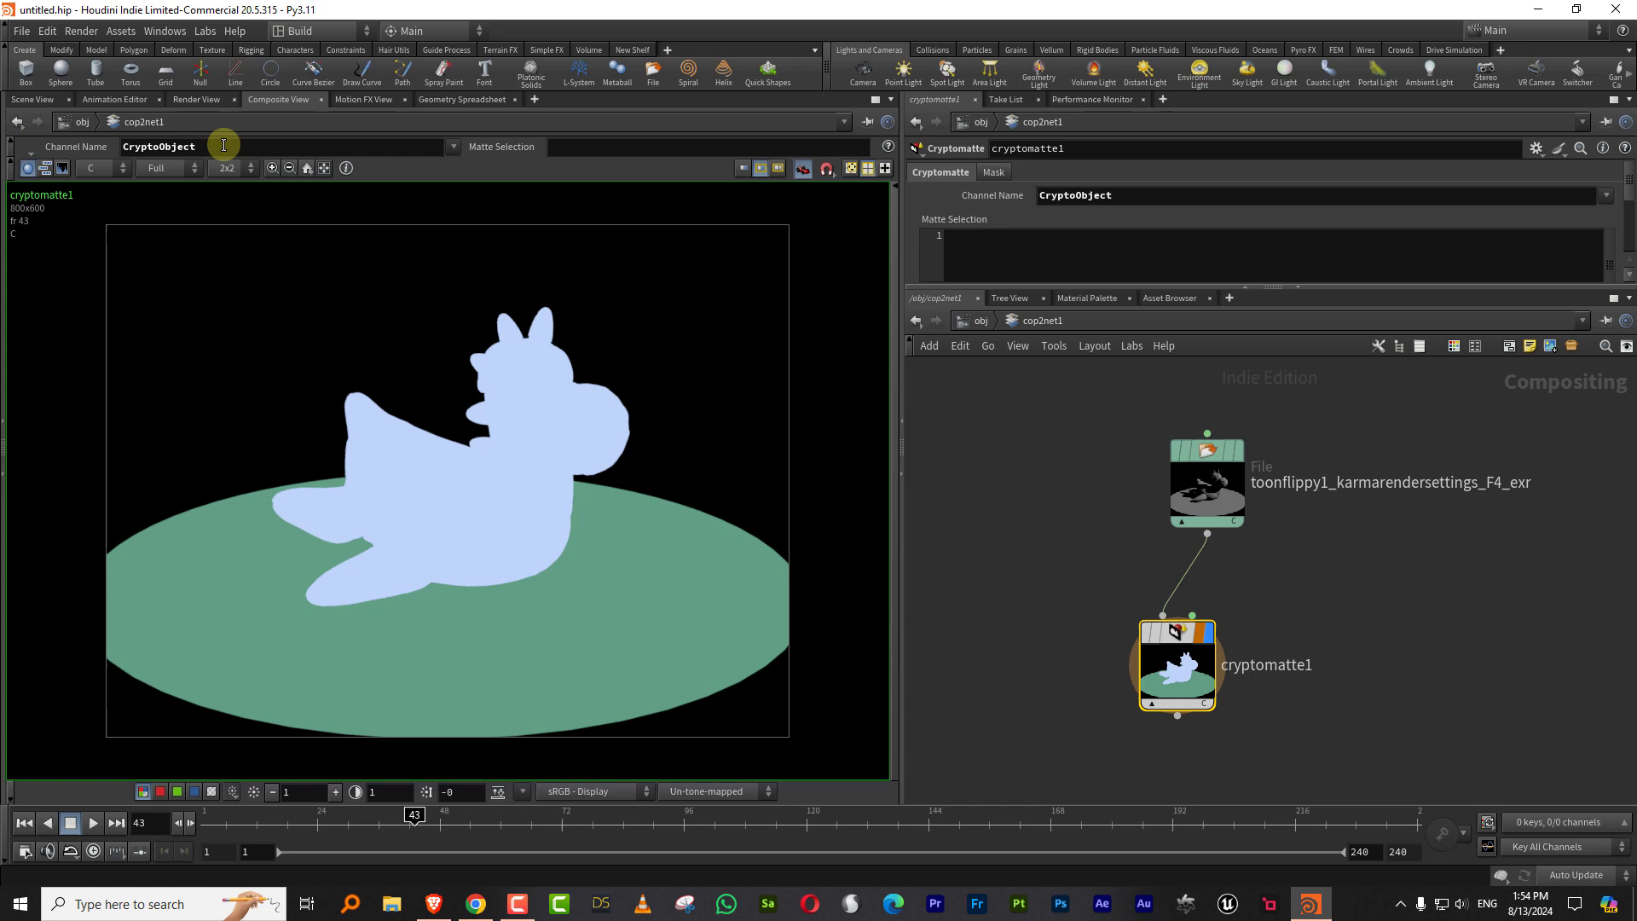
pyautogui.moveTo(1181, 661); pyautogui.dragTo(1201, 643)
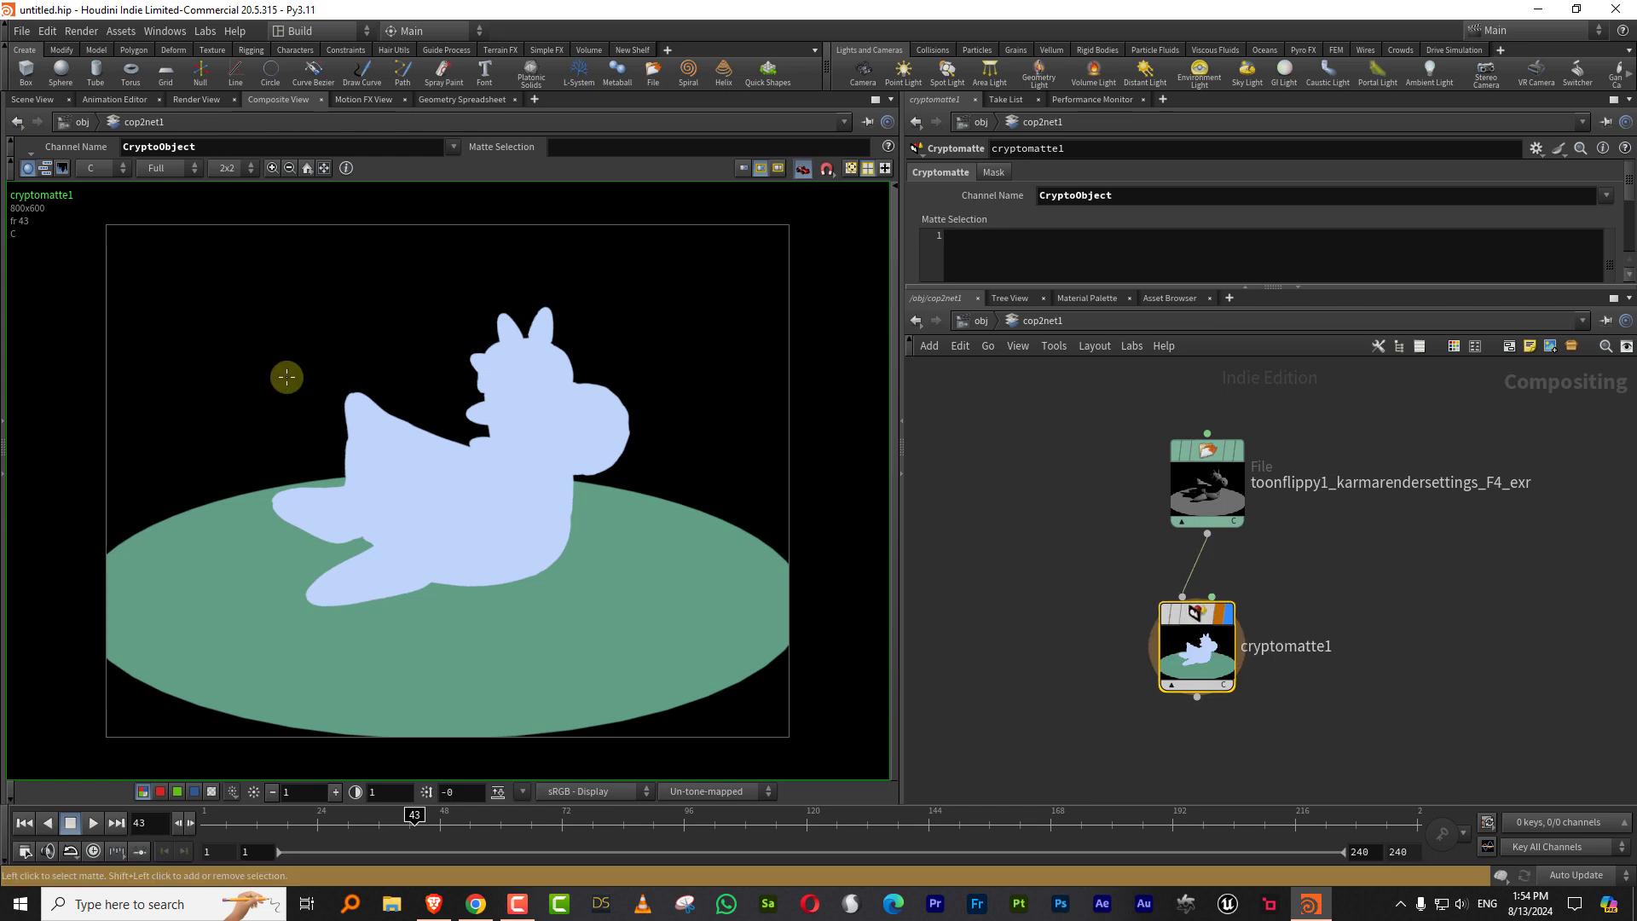
# - Pick the character, test-add the ground, remove it, and select the /flippy/mesh_0 name
pyautogui.click(557, 430)
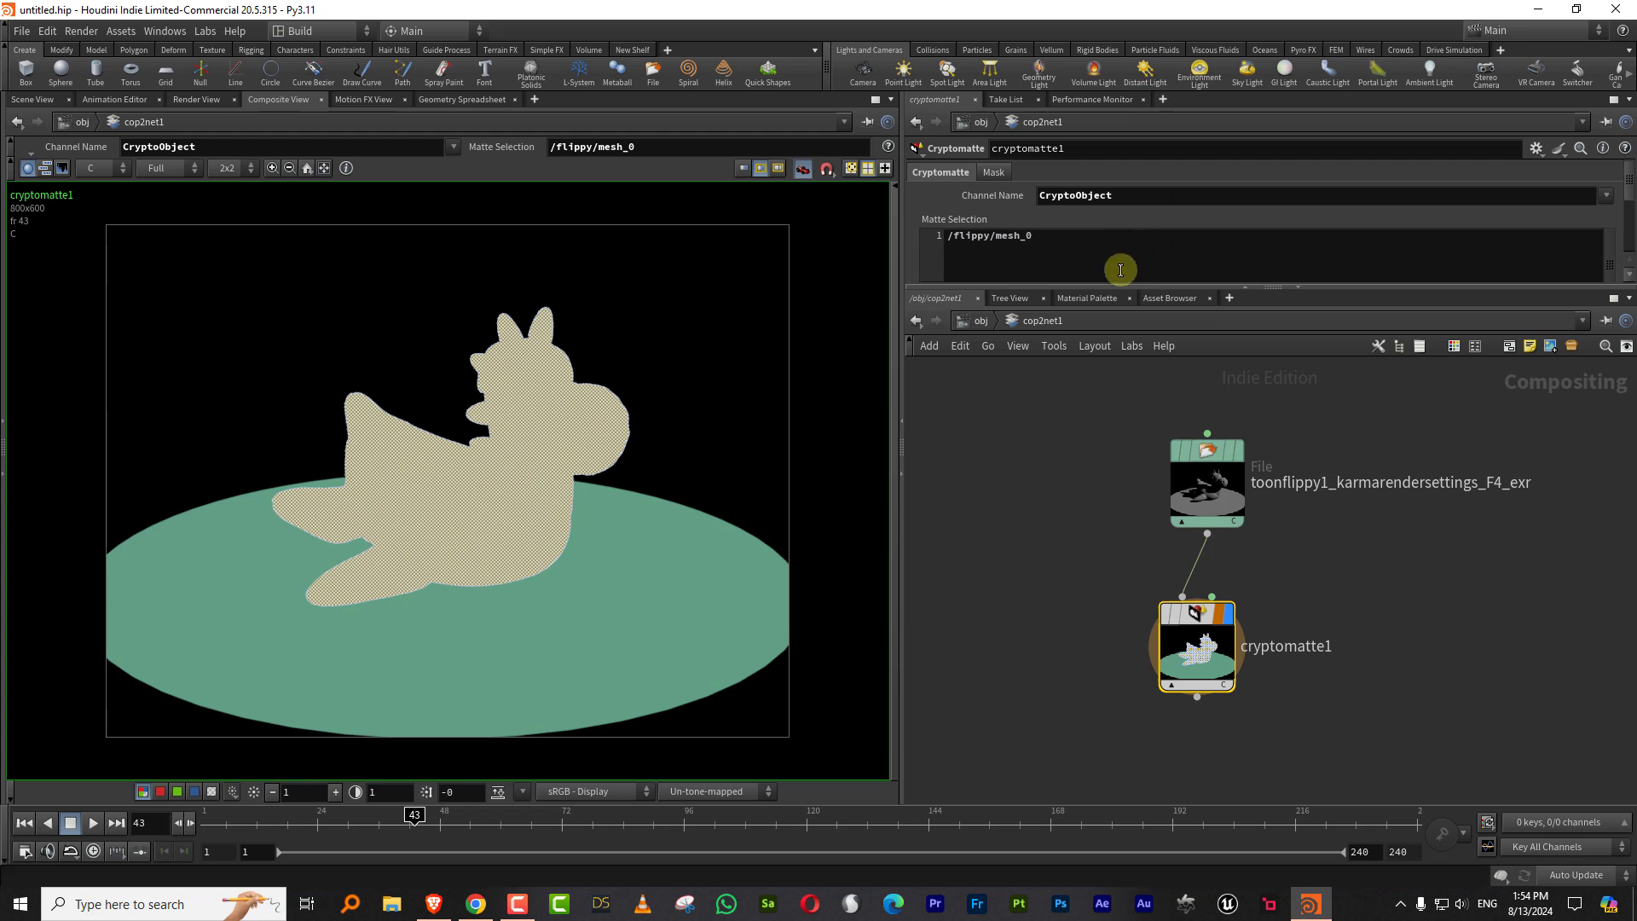
pyautogui.moveTo(1088, 288); pyautogui.dragTo(1057, 422)
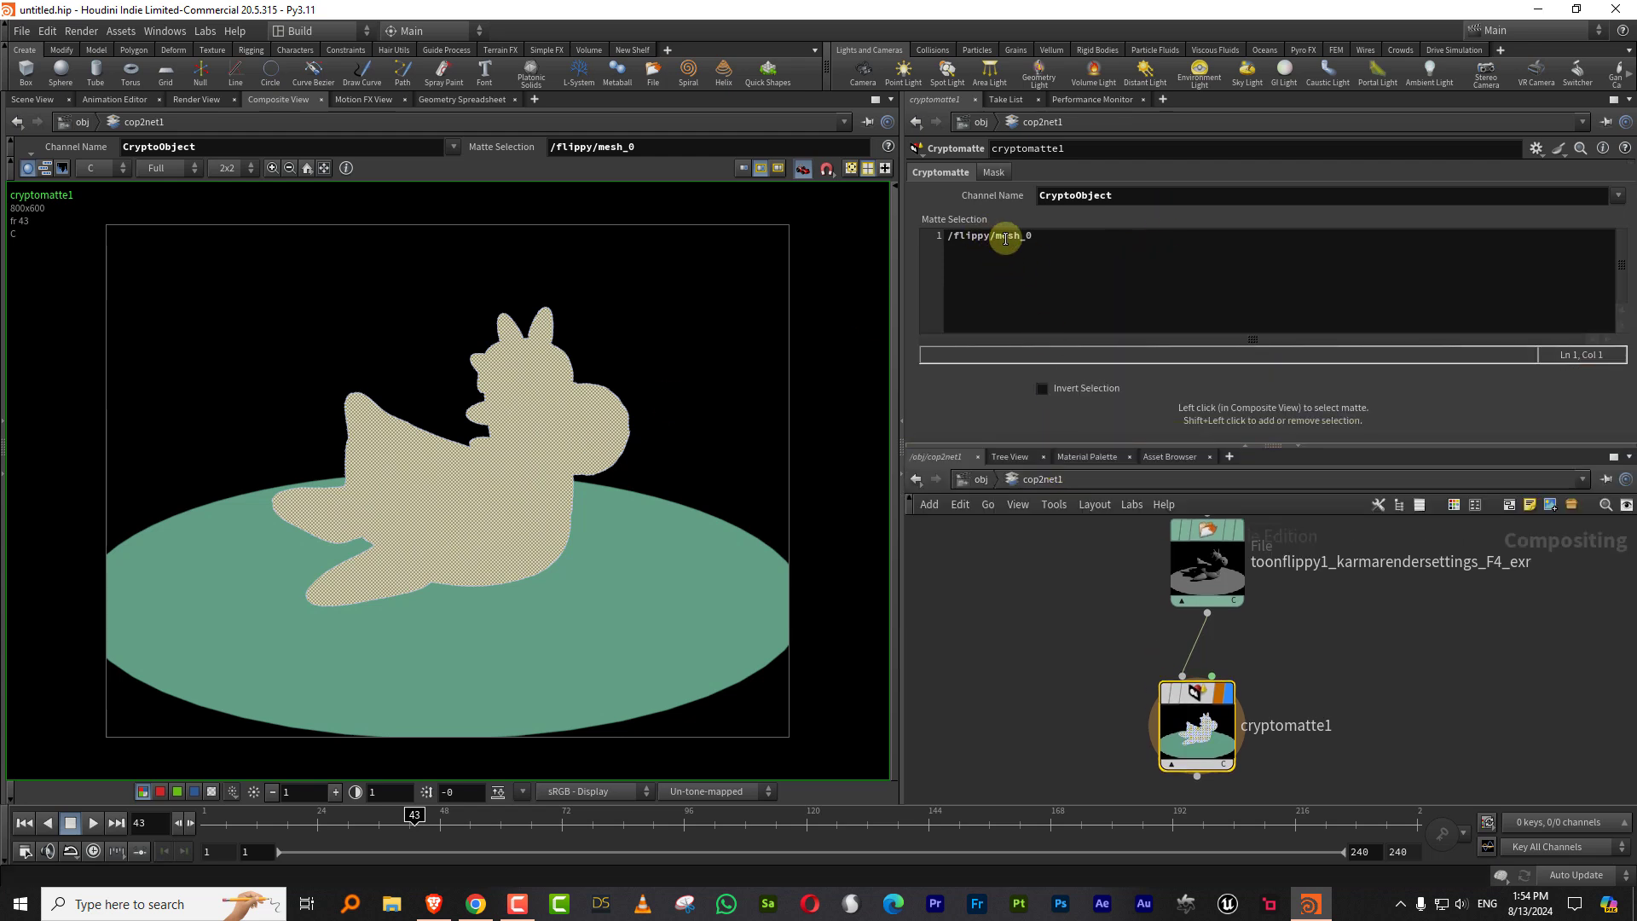
pyautogui.keyDown('shift'); pyautogui.click(687, 629); pyautogui.keyUp('shift')
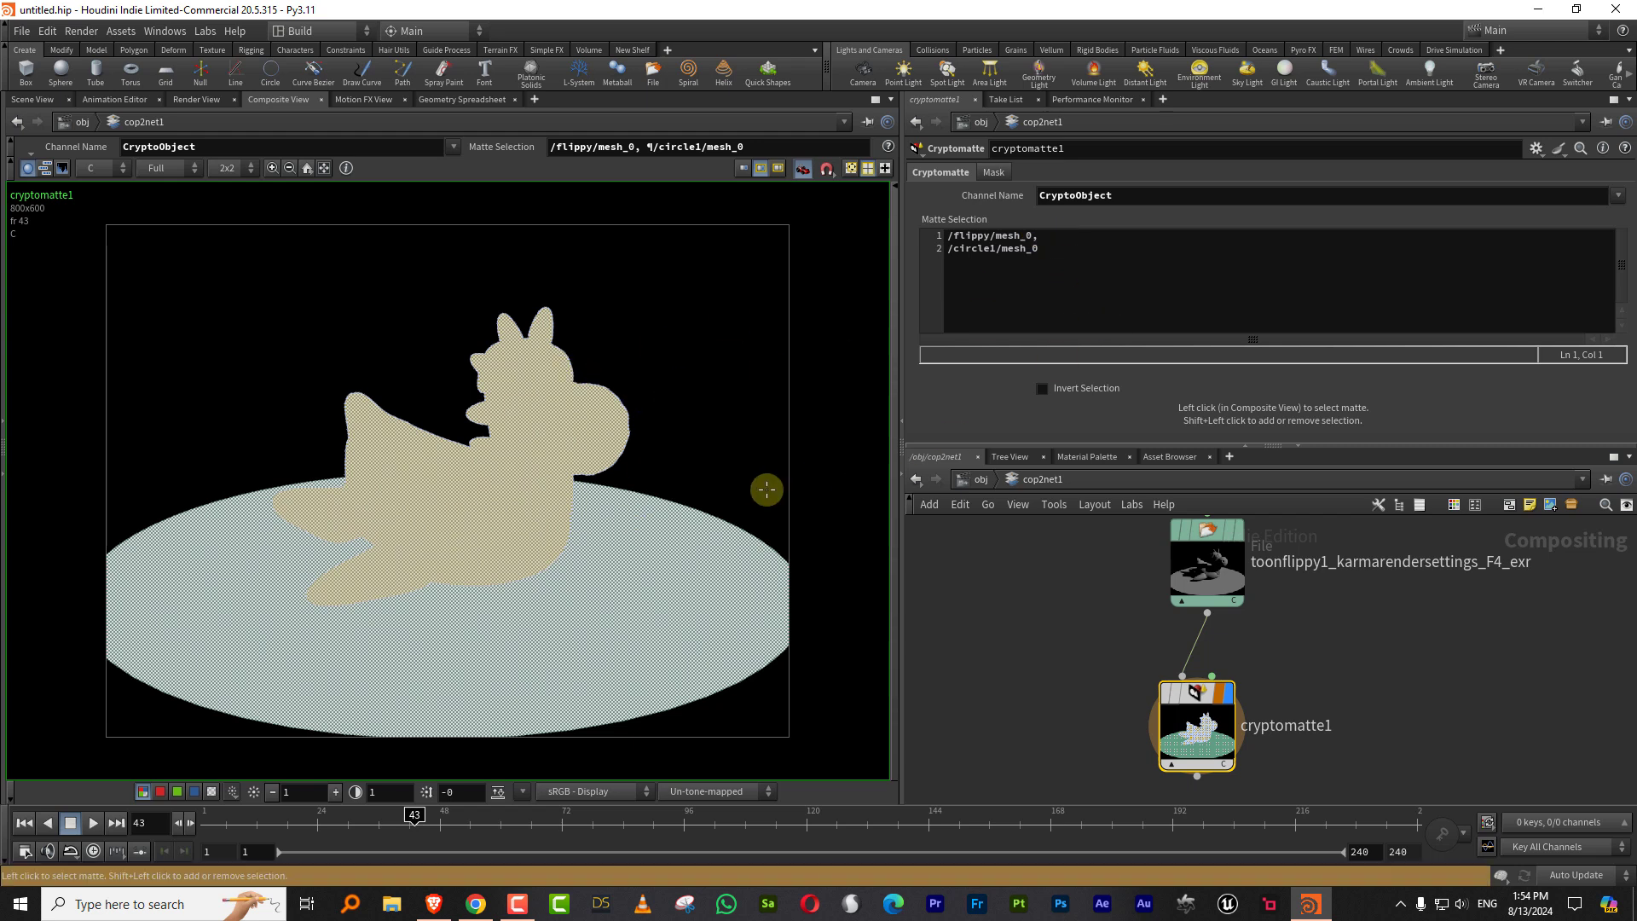
pyautogui.click(1065, 247)
pyautogui.press('BackSpace')
pyautogui.press('BackSpace')
pyautogui.press('BackSpace')
pyautogui.press('BackSpace')
pyautogui.press('BackSpace')
pyautogui.press('BackSpace')
pyautogui.press('BackSpace')
pyautogui.press('BackSpace')
pyautogui.press('BackSpace')
pyautogui.press('BackSpace')
pyautogui.press('BackSpace')
pyautogui.press('BackSpace')
pyautogui.press('BackSpace')
pyautogui.press('BackSpace')
pyautogui.press('BackSpace')
pyautogui.press('BackSpace')
pyautogui.press('BackSpace')
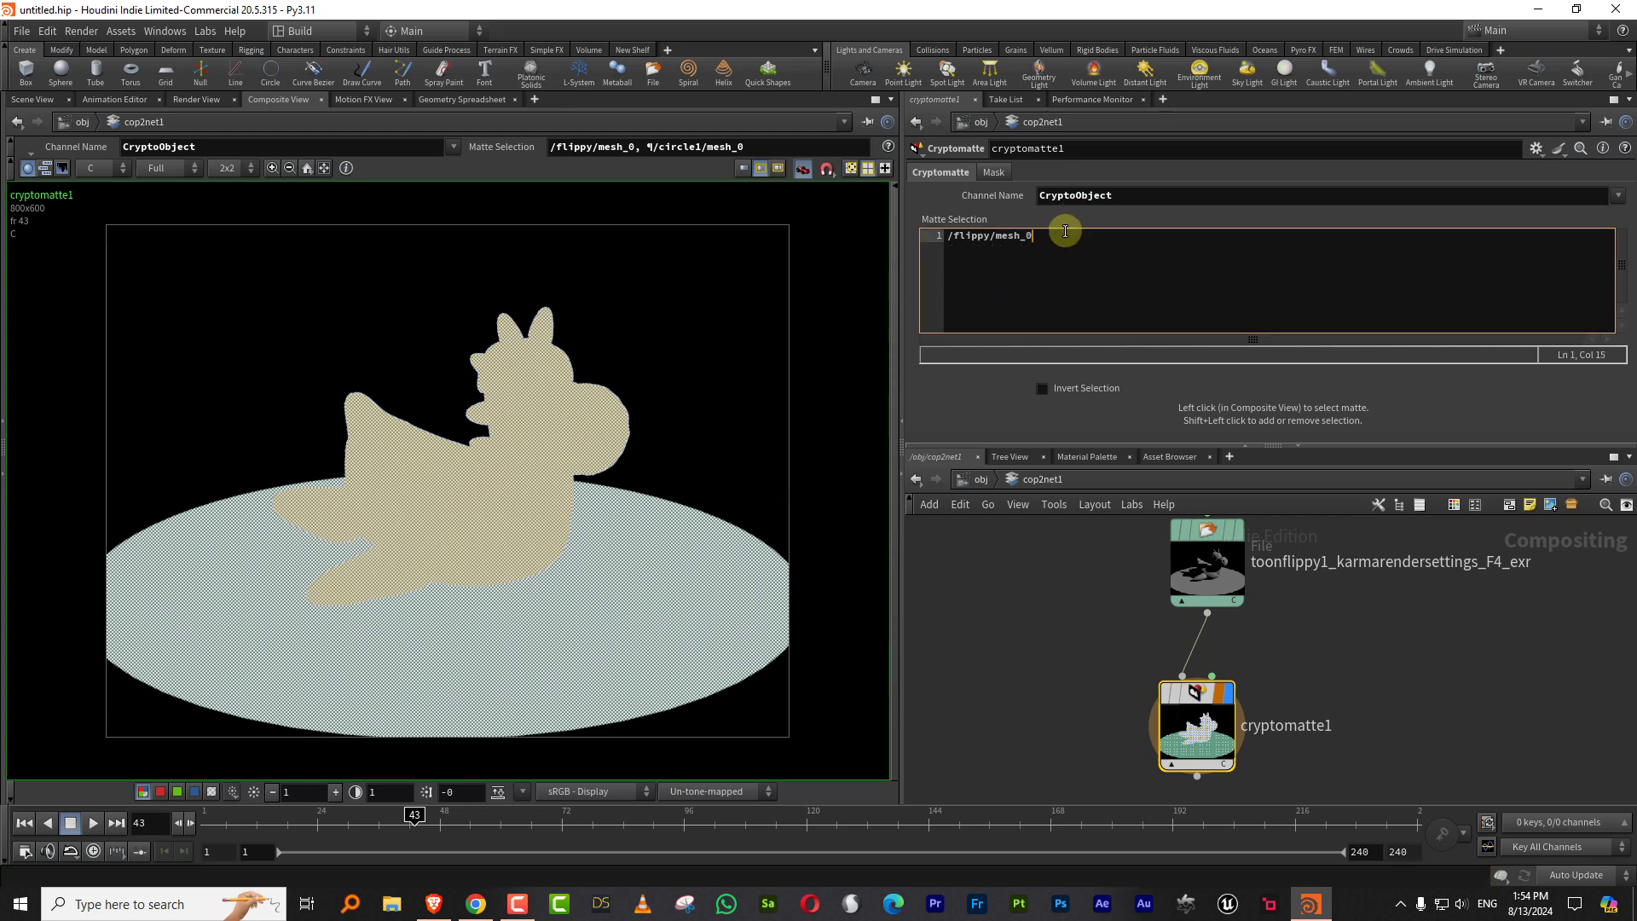
pyautogui.moveTo(1065, 231); pyautogui.dragTo(841, 241)
pyautogui.hotkey('ctrl', 'c')
# - In copnet1, display cryptomatte1 and paste /flippy/mesh_0 into its Selection
pyautogui.click(980, 479)
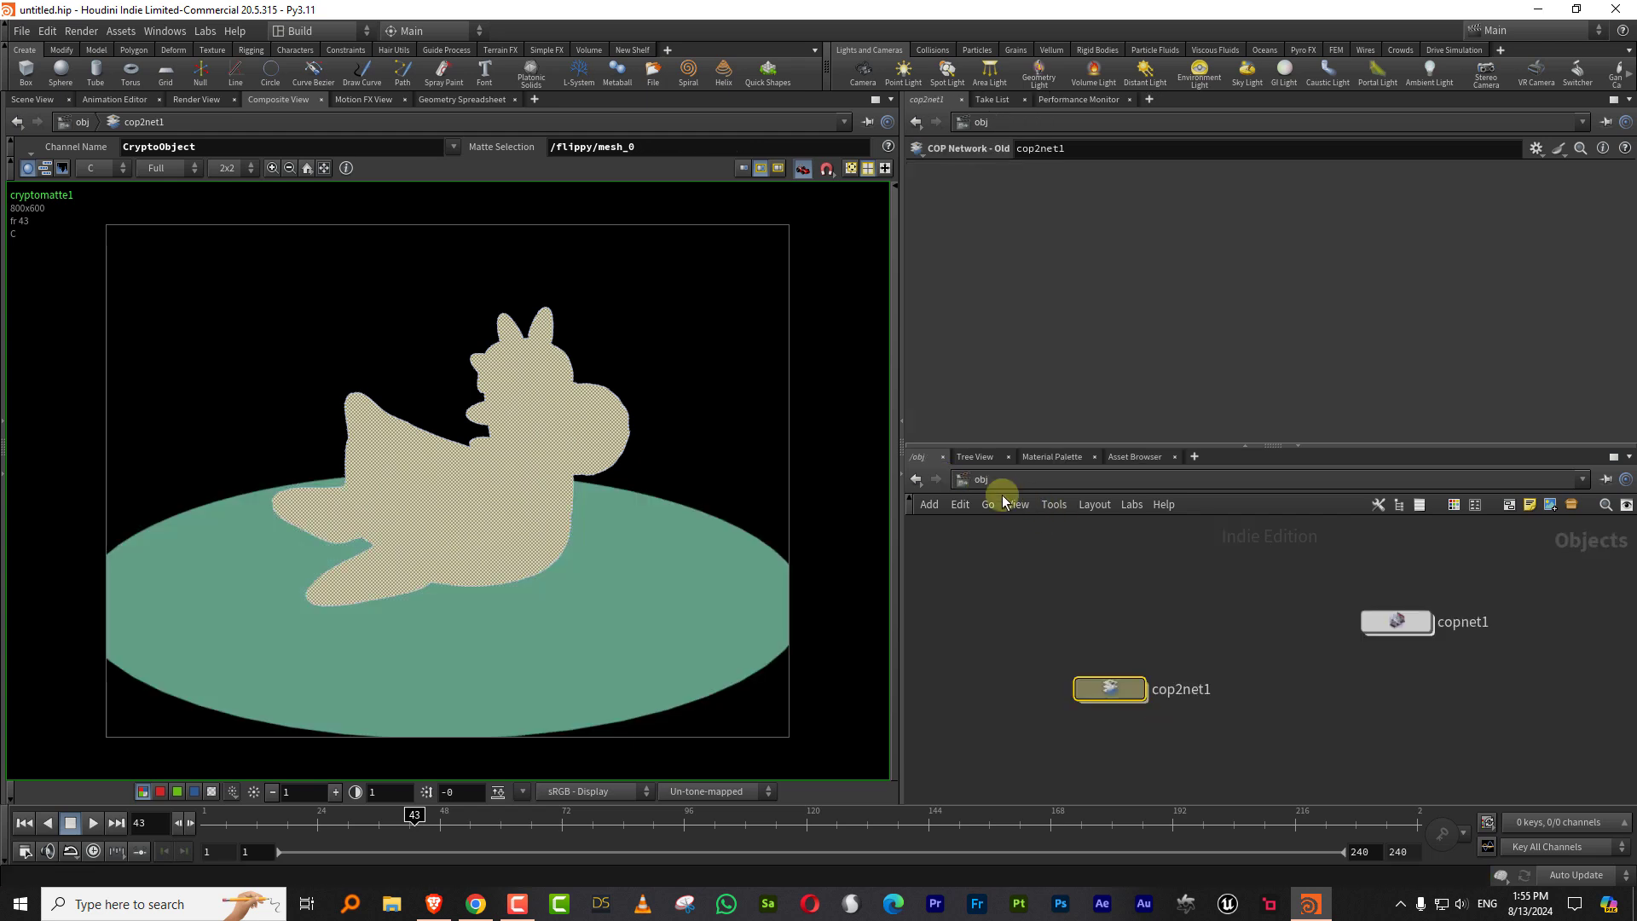
pyautogui.doubleClick(1403, 624)
pyautogui.click(1352, 588)
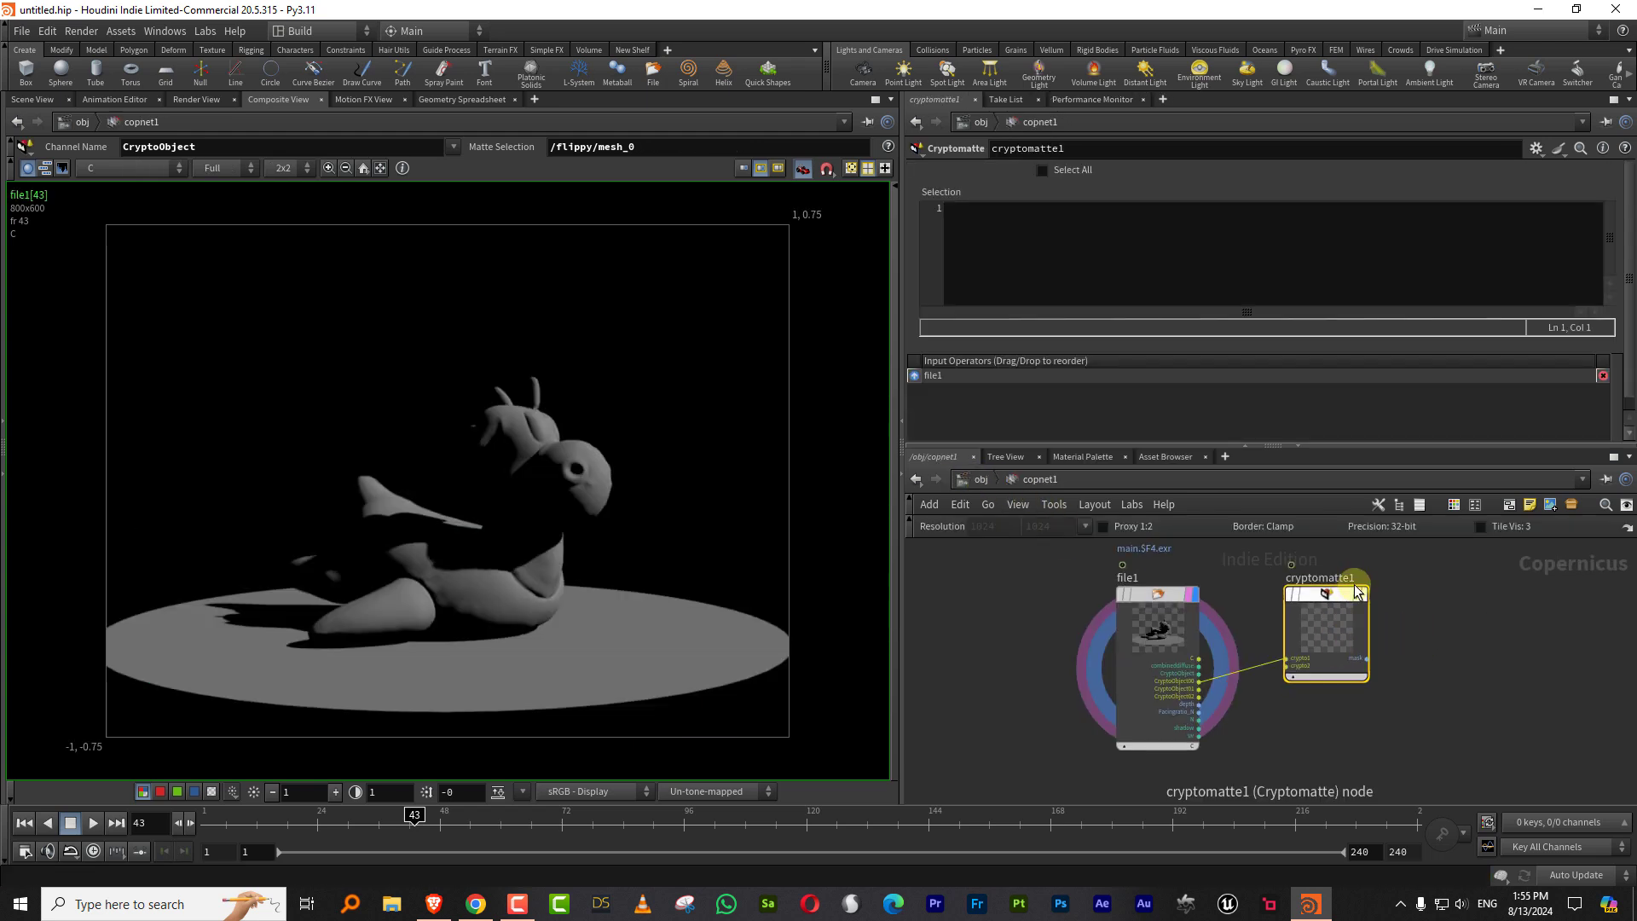
pyautogui.click(1364, 602)
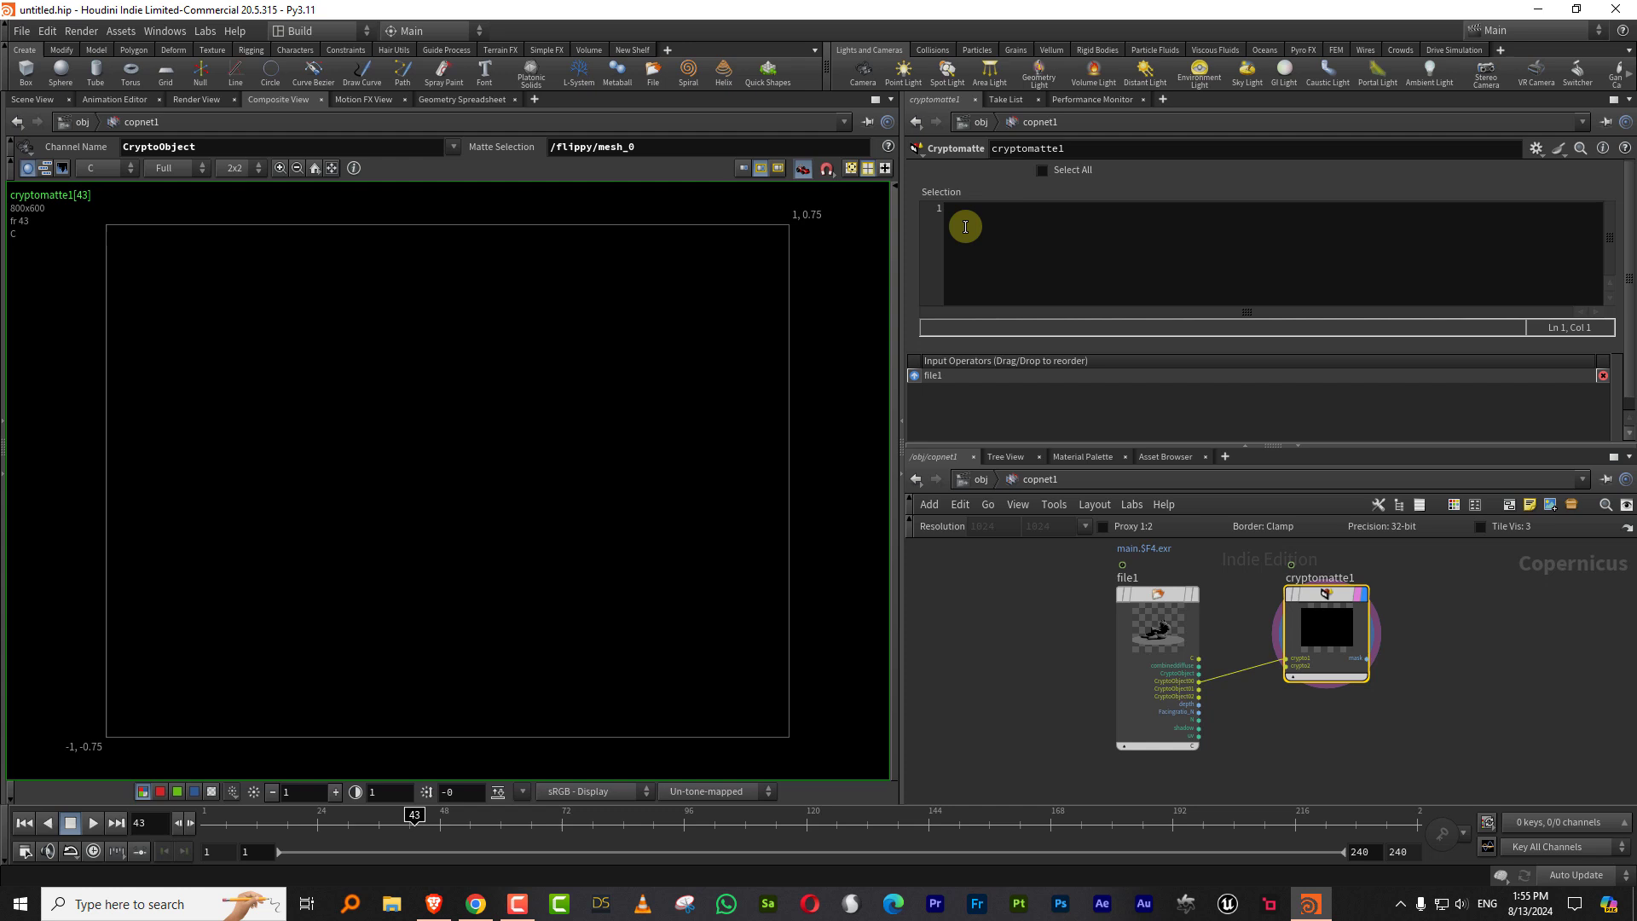
pyautogui.click(964, 227)
pyautogui.hotkey('ctrl', 'v')
pyautogui.click(981, 562)
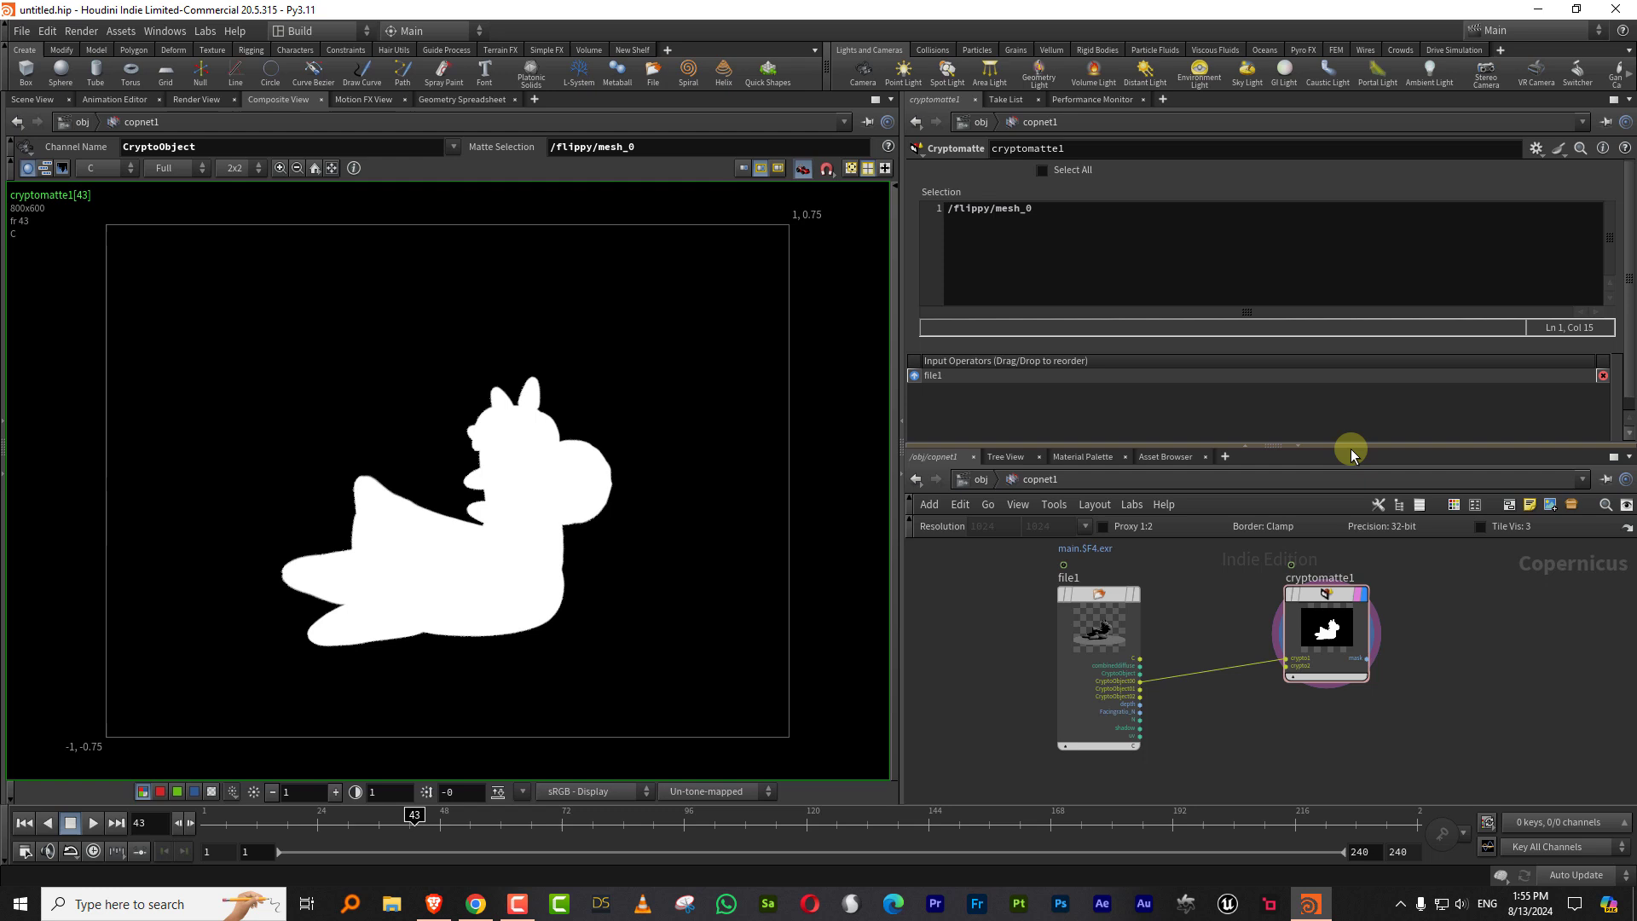
pyautogui.moveTo(1352, 446); pyautogui.dragTo(1346, 362)
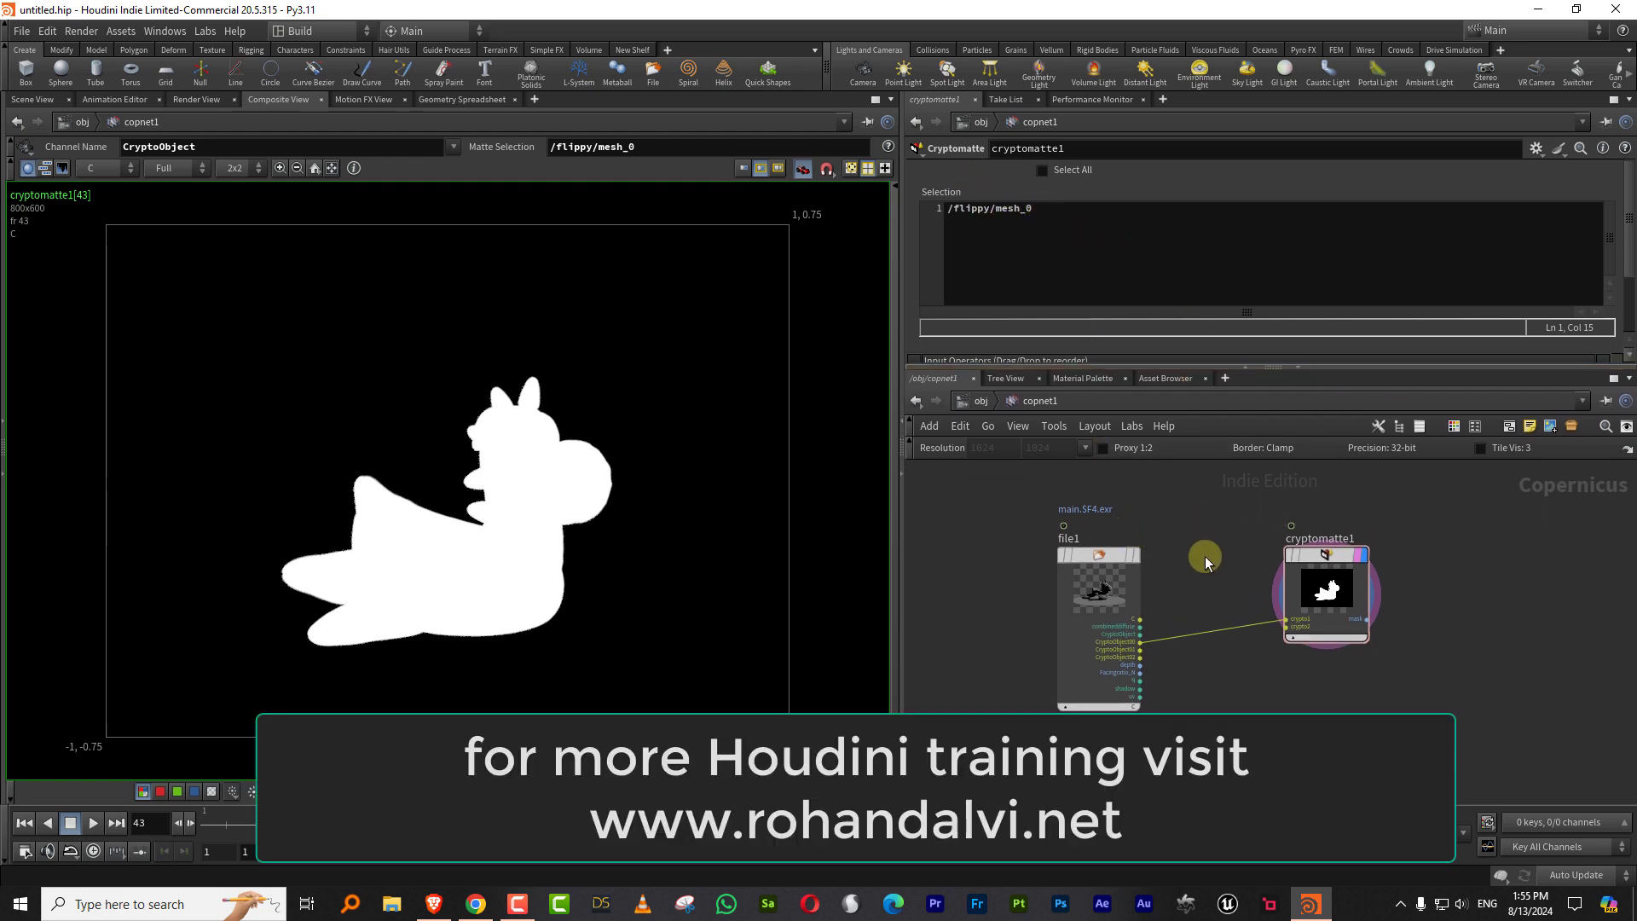
# - In cop2net1, load main.$F4.rat into the File node and play through the sequence
pyautogui.click(974, 408)
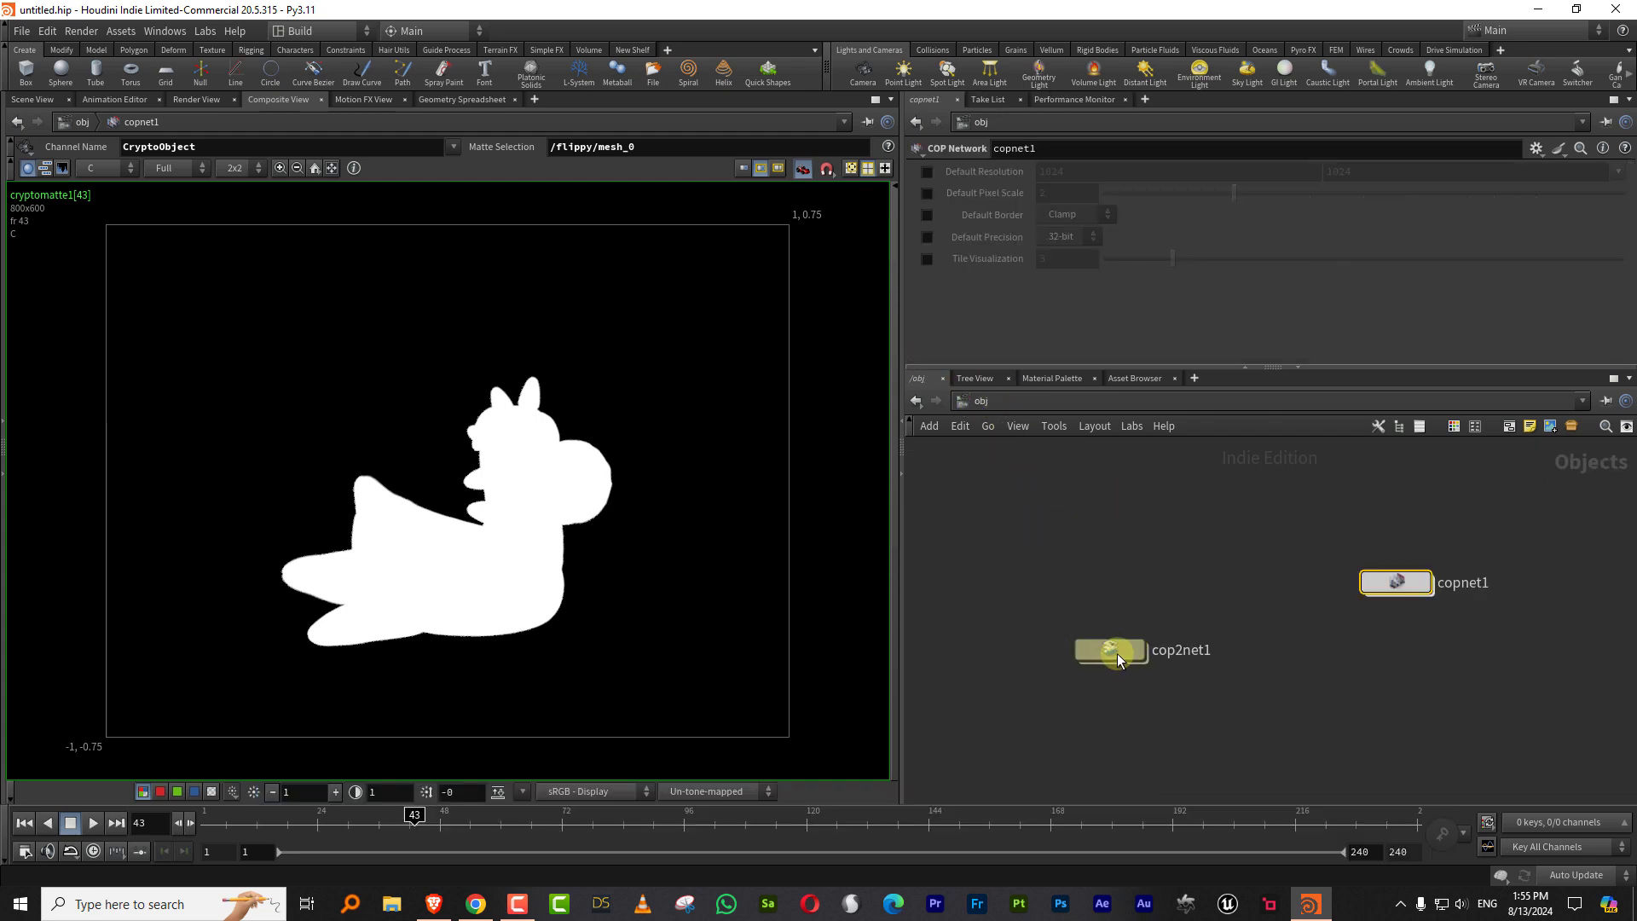
pyautogui.doubleClick(1117, 653)
pyautogui.click(1206, 520)
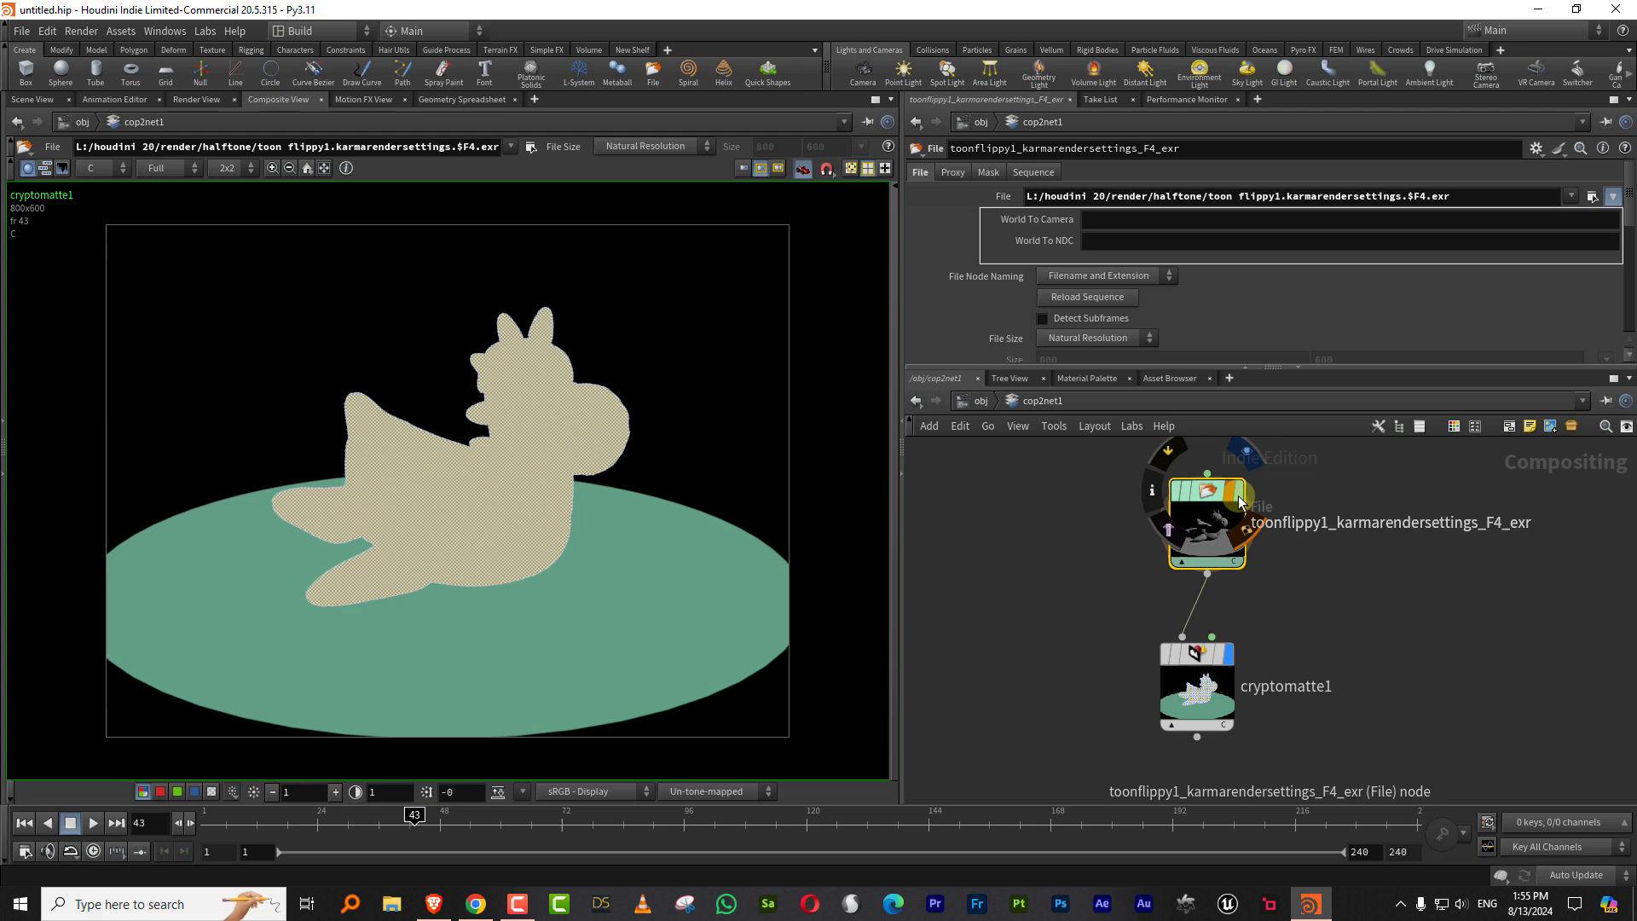
pyautogui.click(1237, 490)
pyautogui.click(1572, 196)
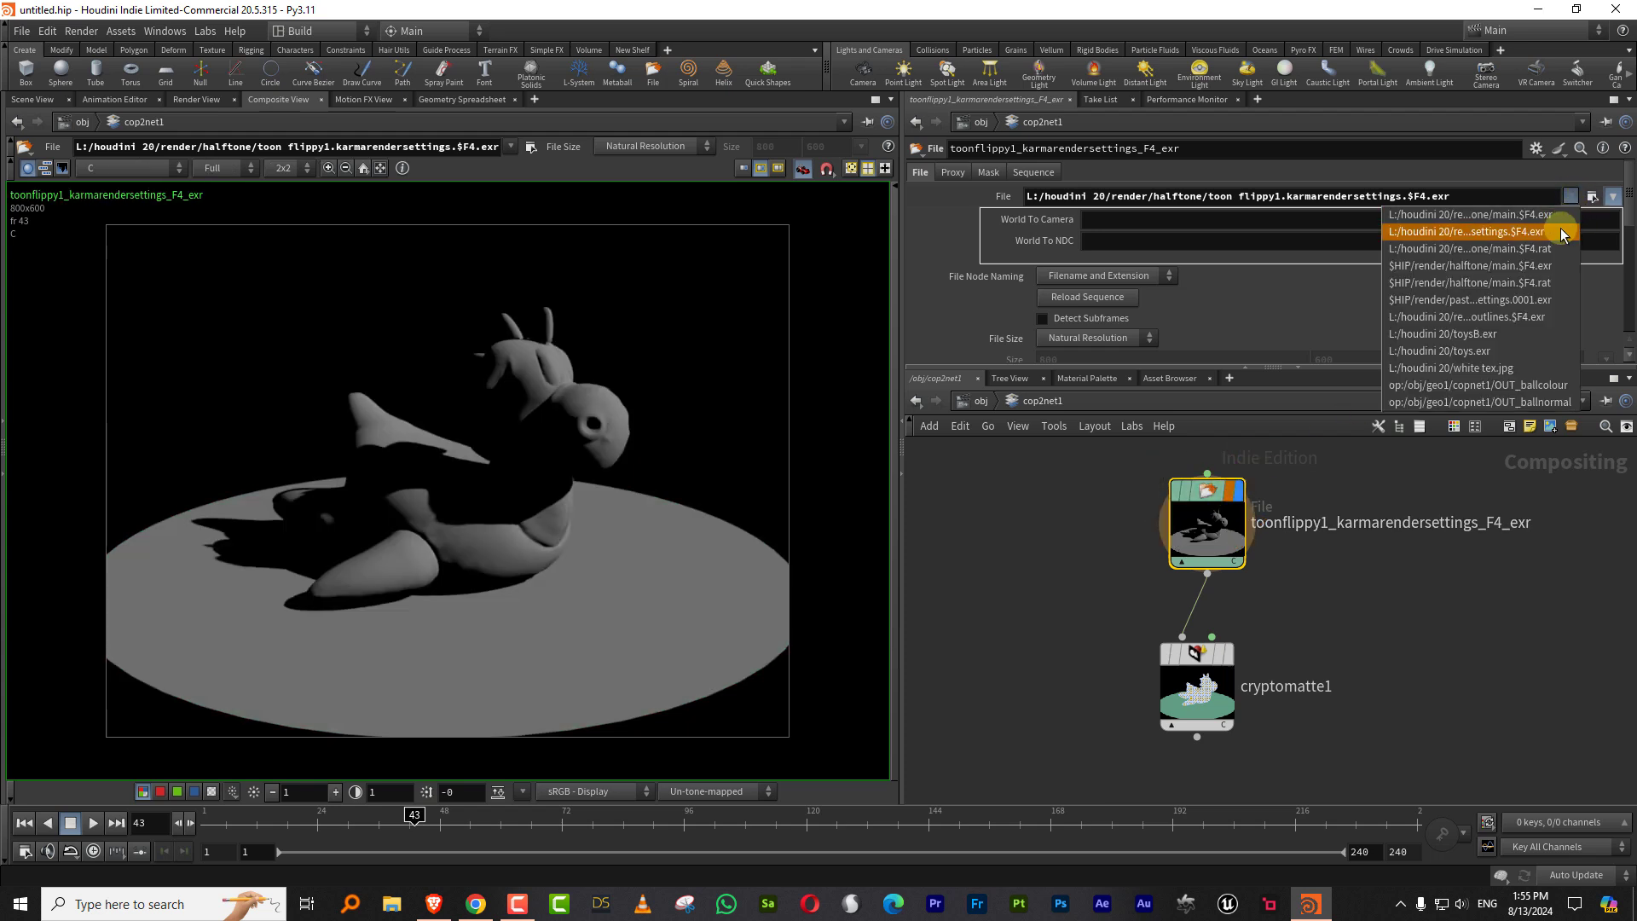
pyautogui.click(1554, 249)
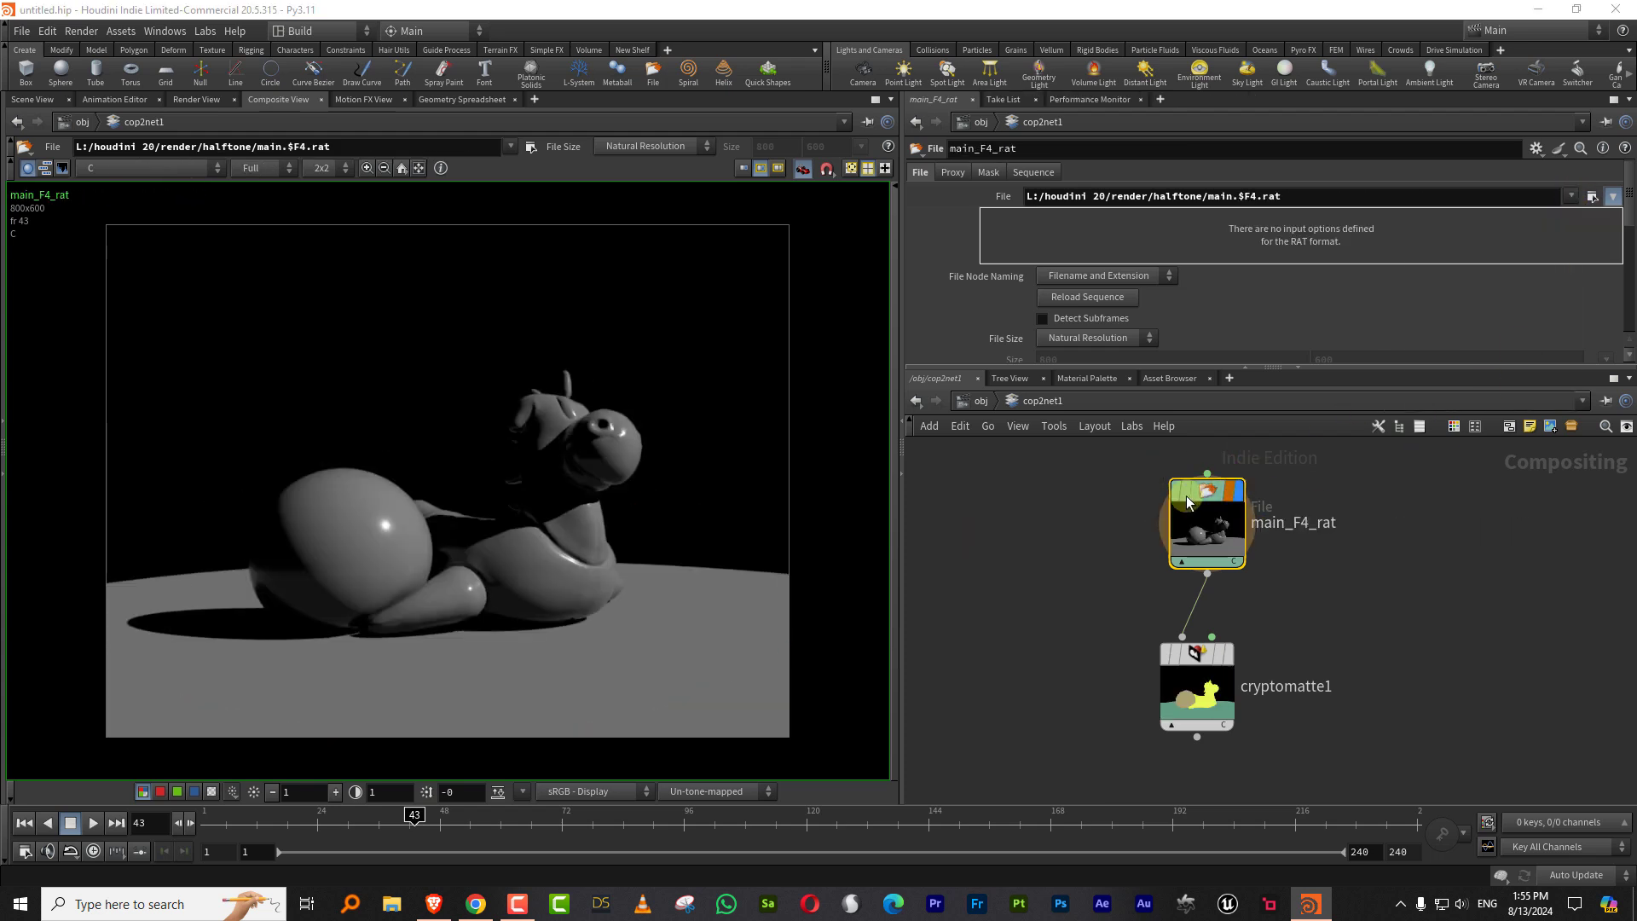
pyautogui.click(93, 823)
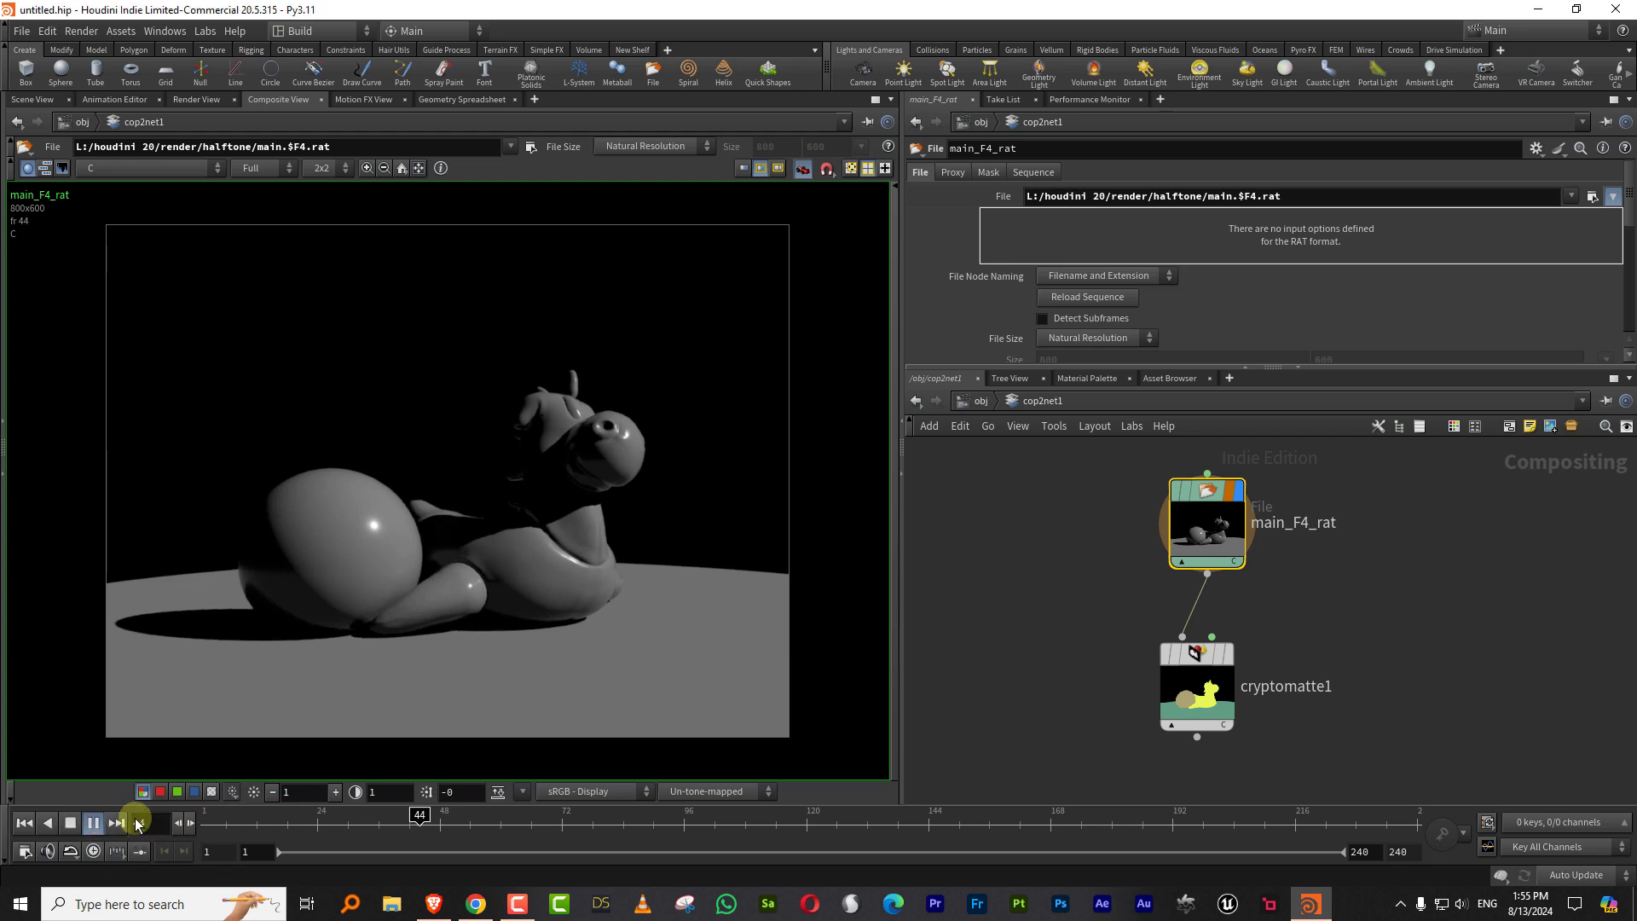
pyautogui.press('Escape')
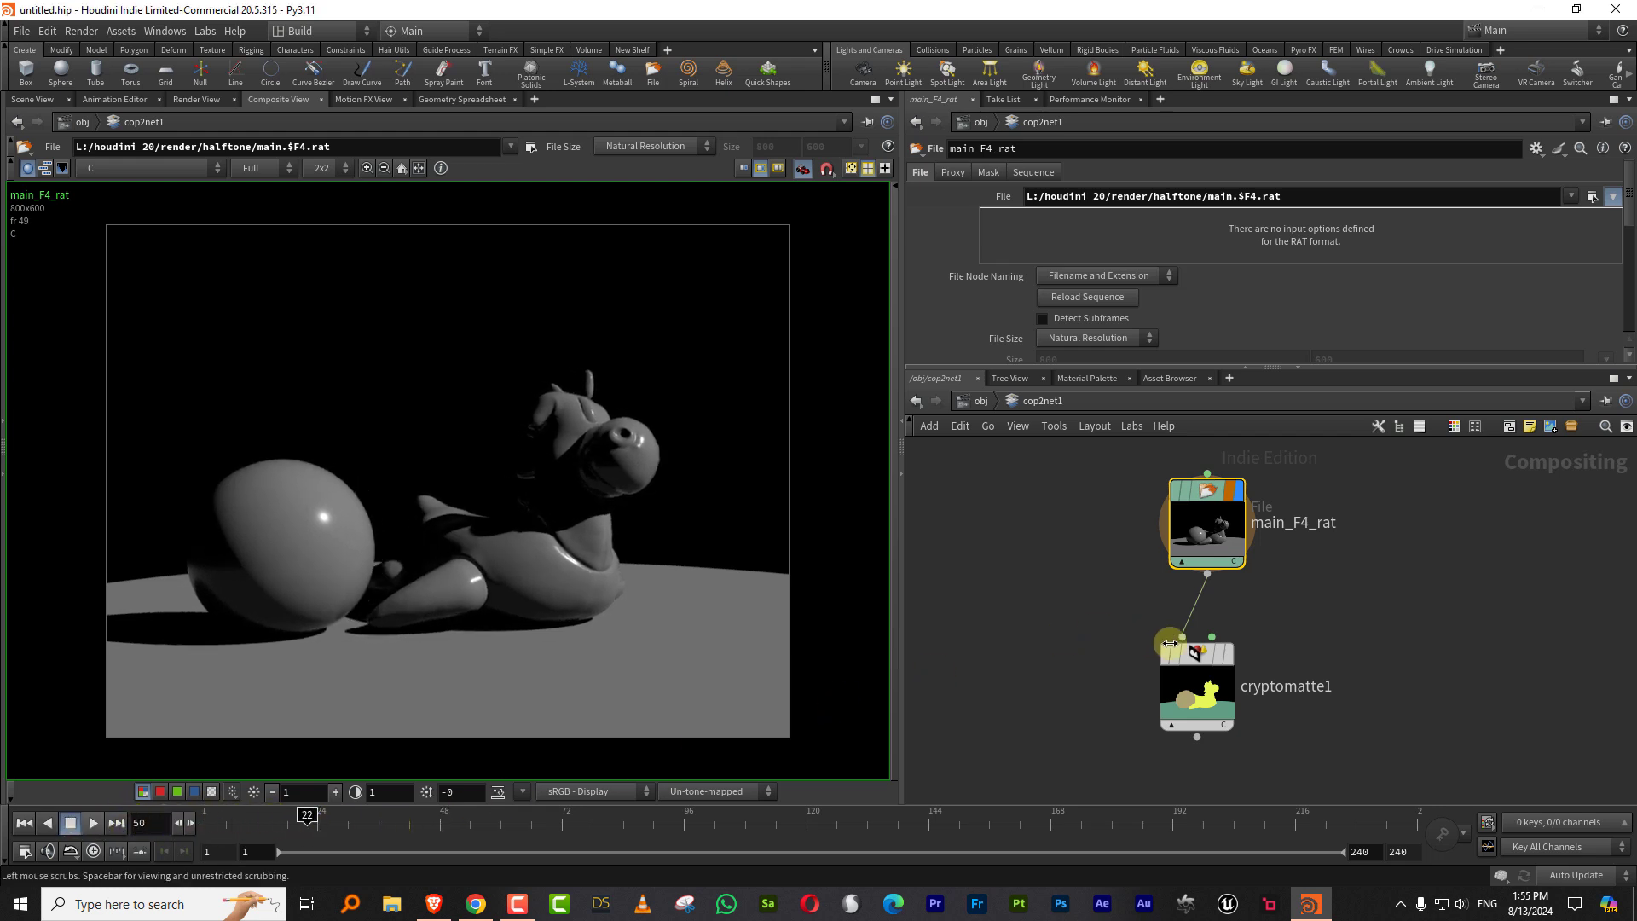
# - Clear cryptomatte1's Matte Selection to show all colour-coded object regions
pyautogui.click(1228, 658)
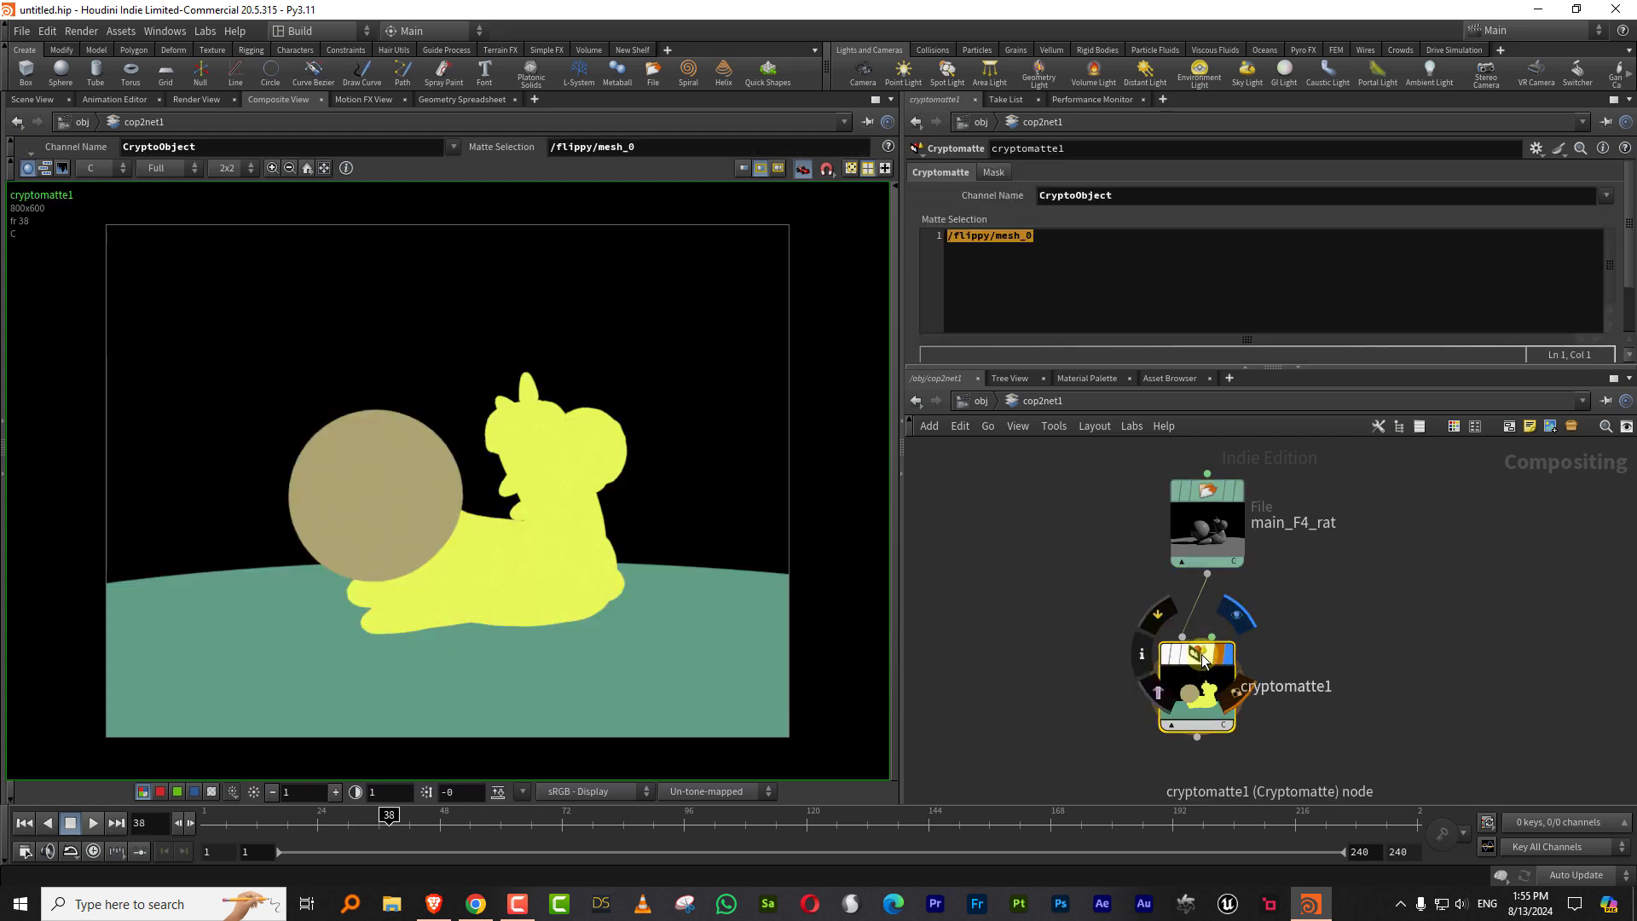
pyautogui.click(1000, 236)
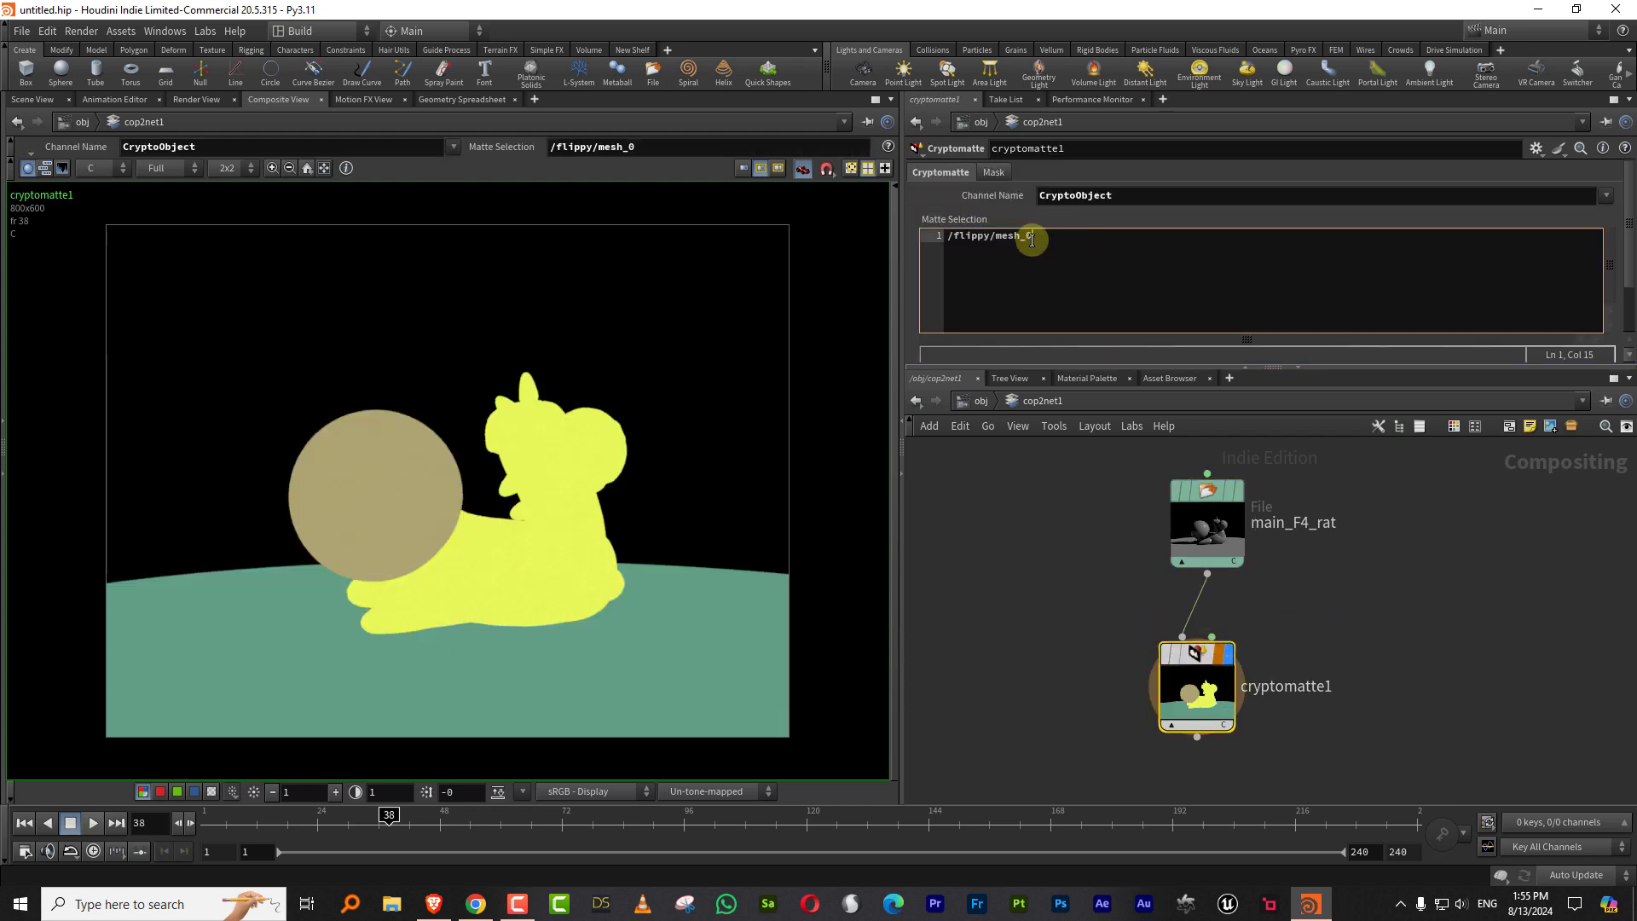
pyautogui.moveTo(1035, 232); pyautogui.dragTo(945, 239)
pyautogui.press('BackSpace')
pyautogui.click(1072, 565)
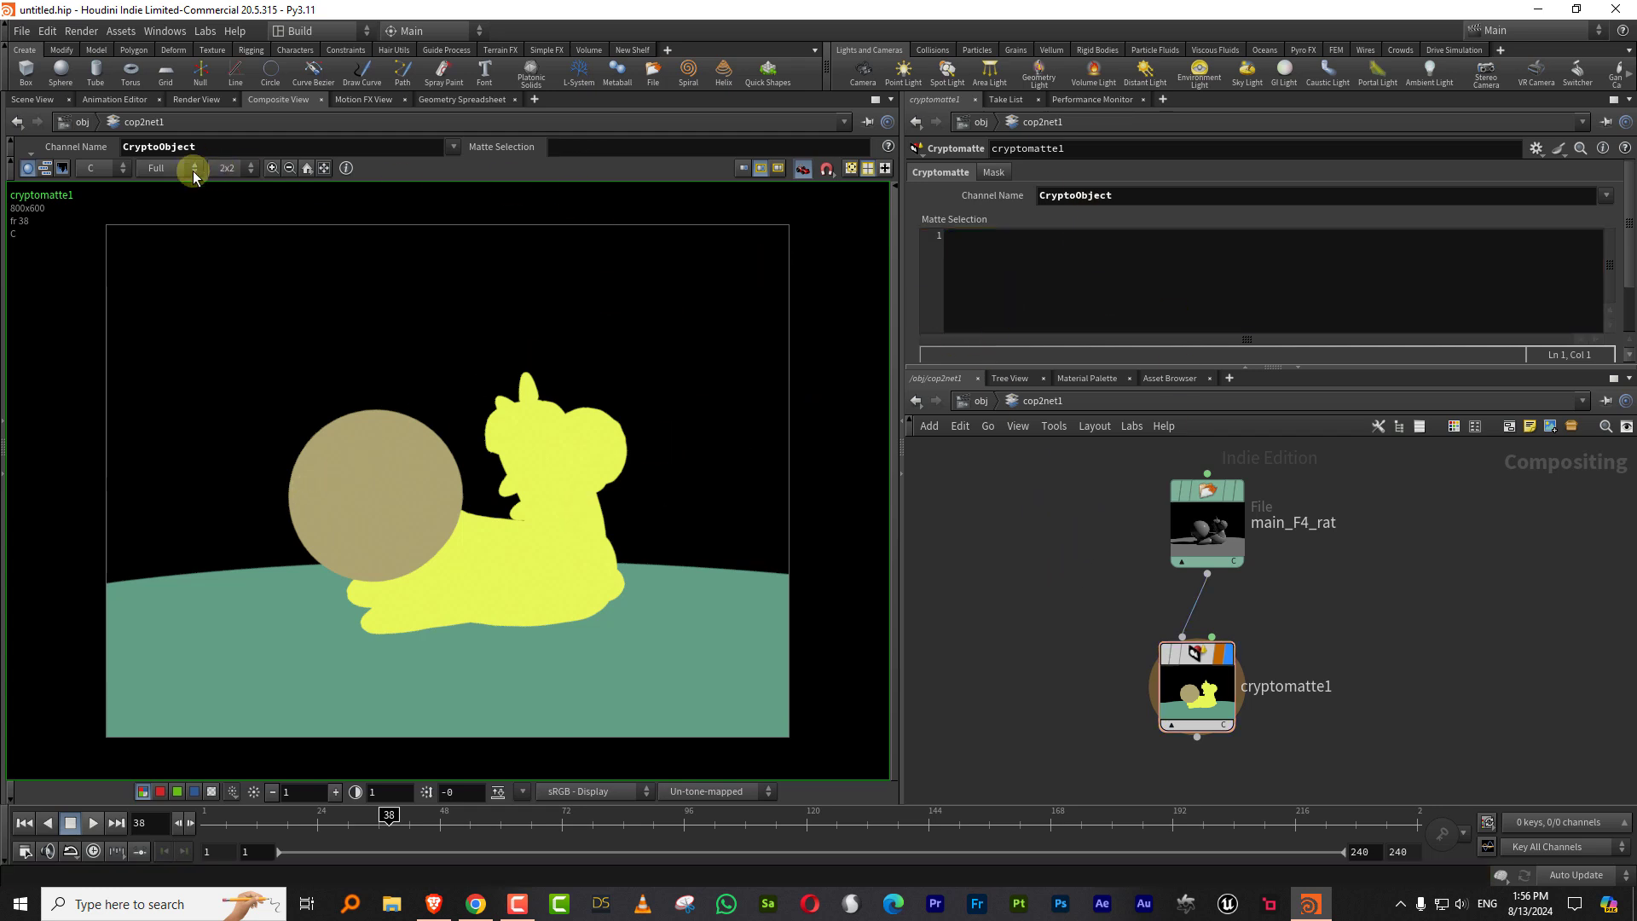
pyautogui.click(1210, 492)
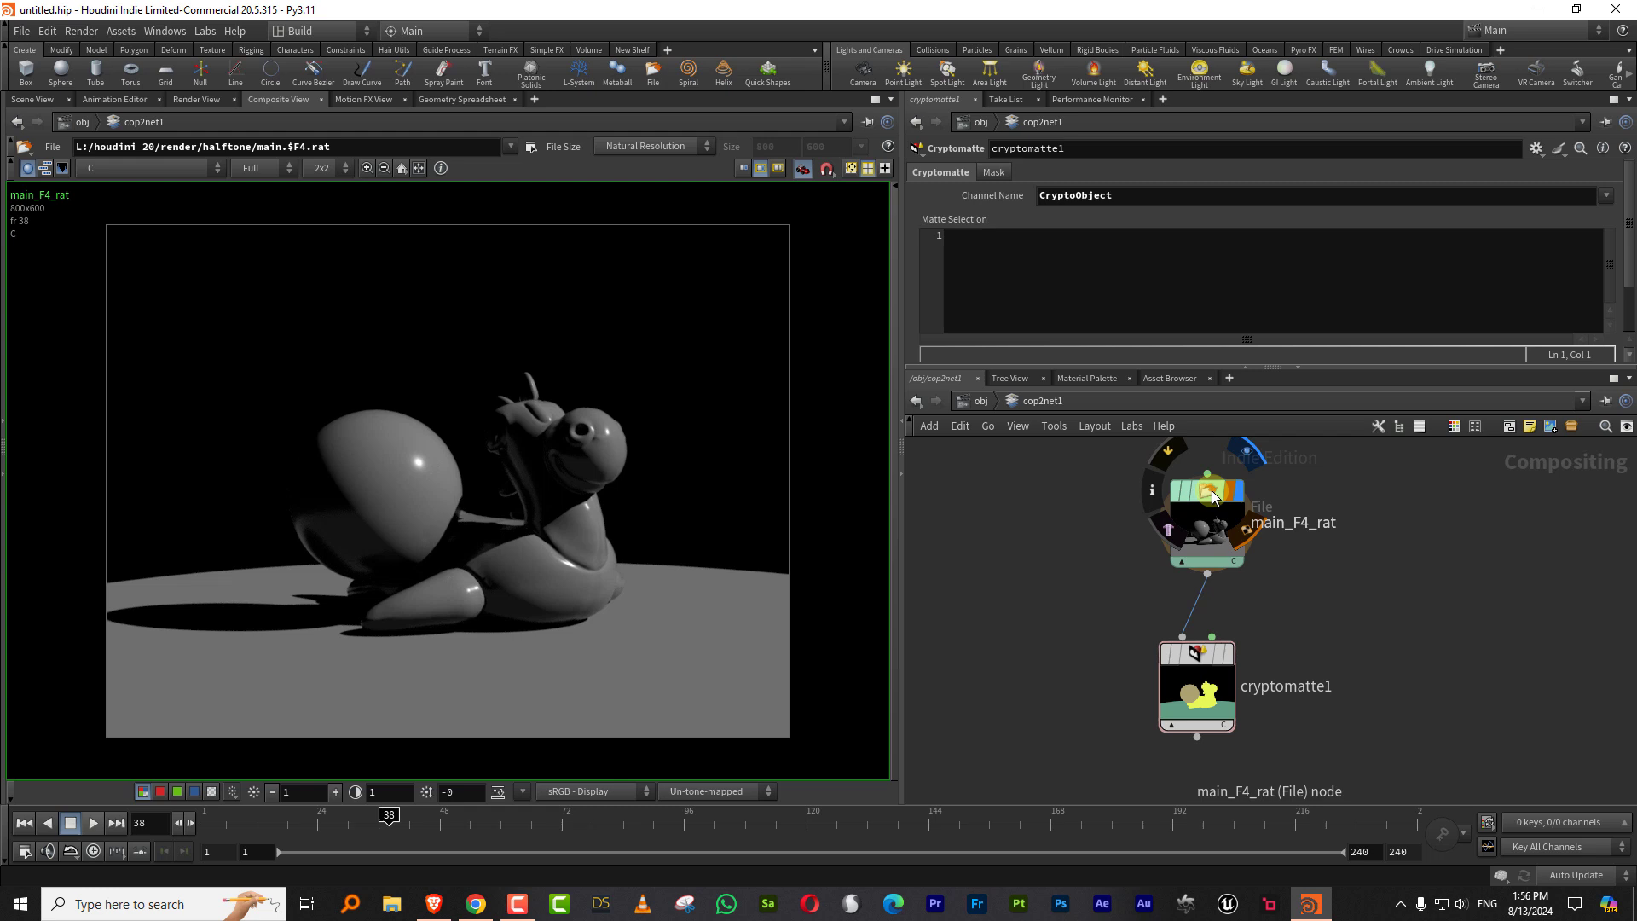
pyautogui.click(1153, 492)
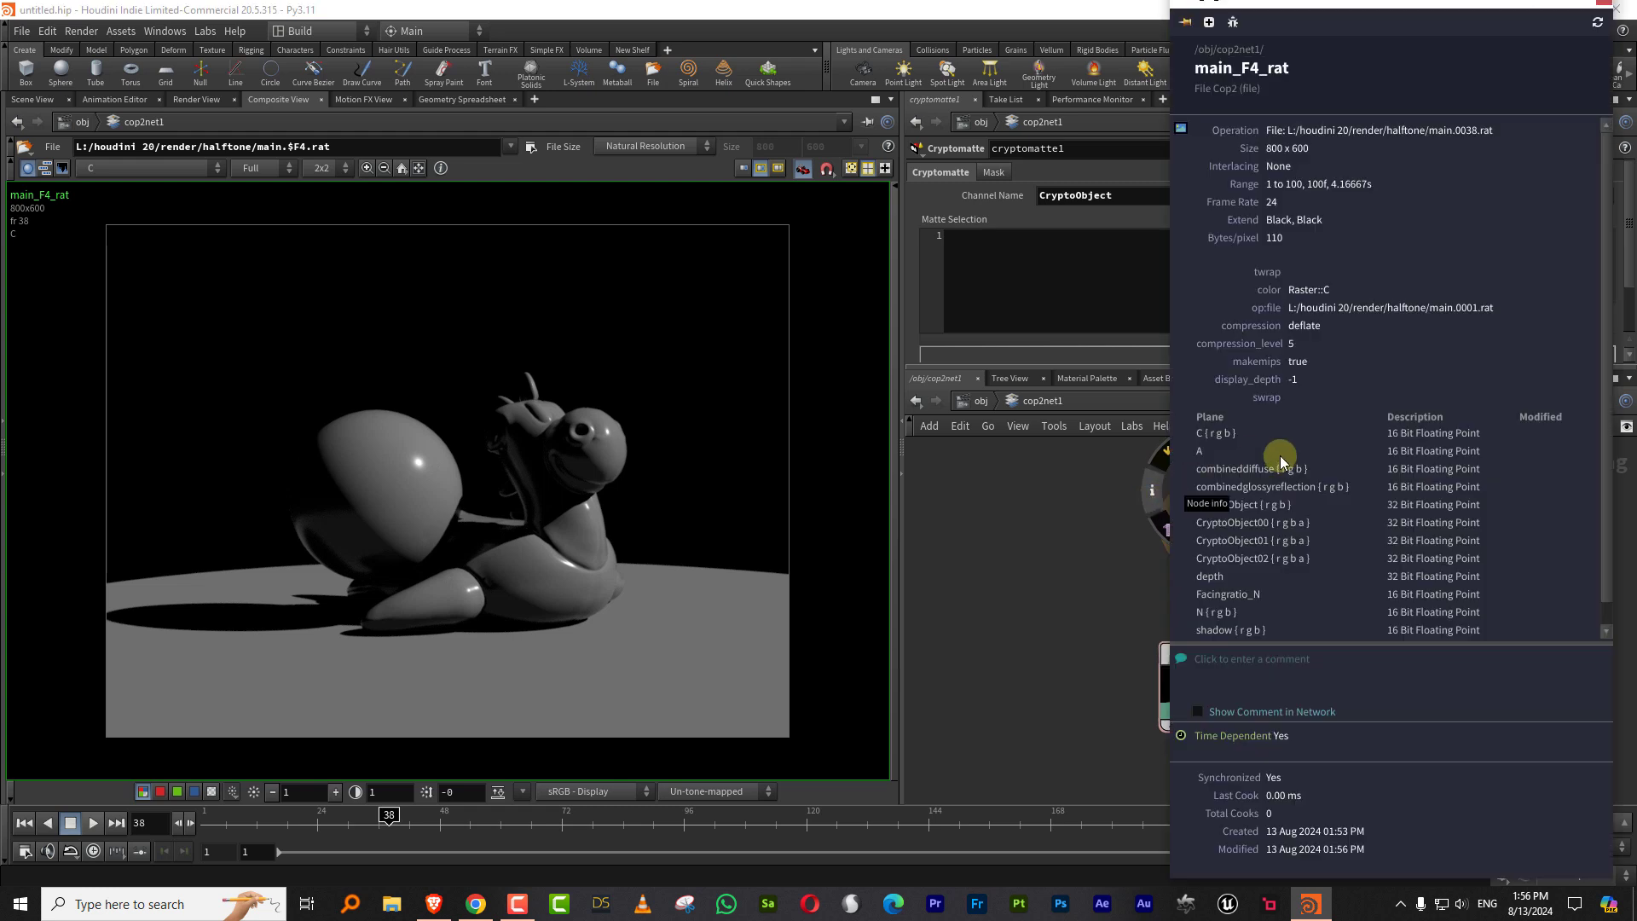
pyautogui.scroll(-1, 1280, 456)
pyautogui.scroll(1, 1339, 394)
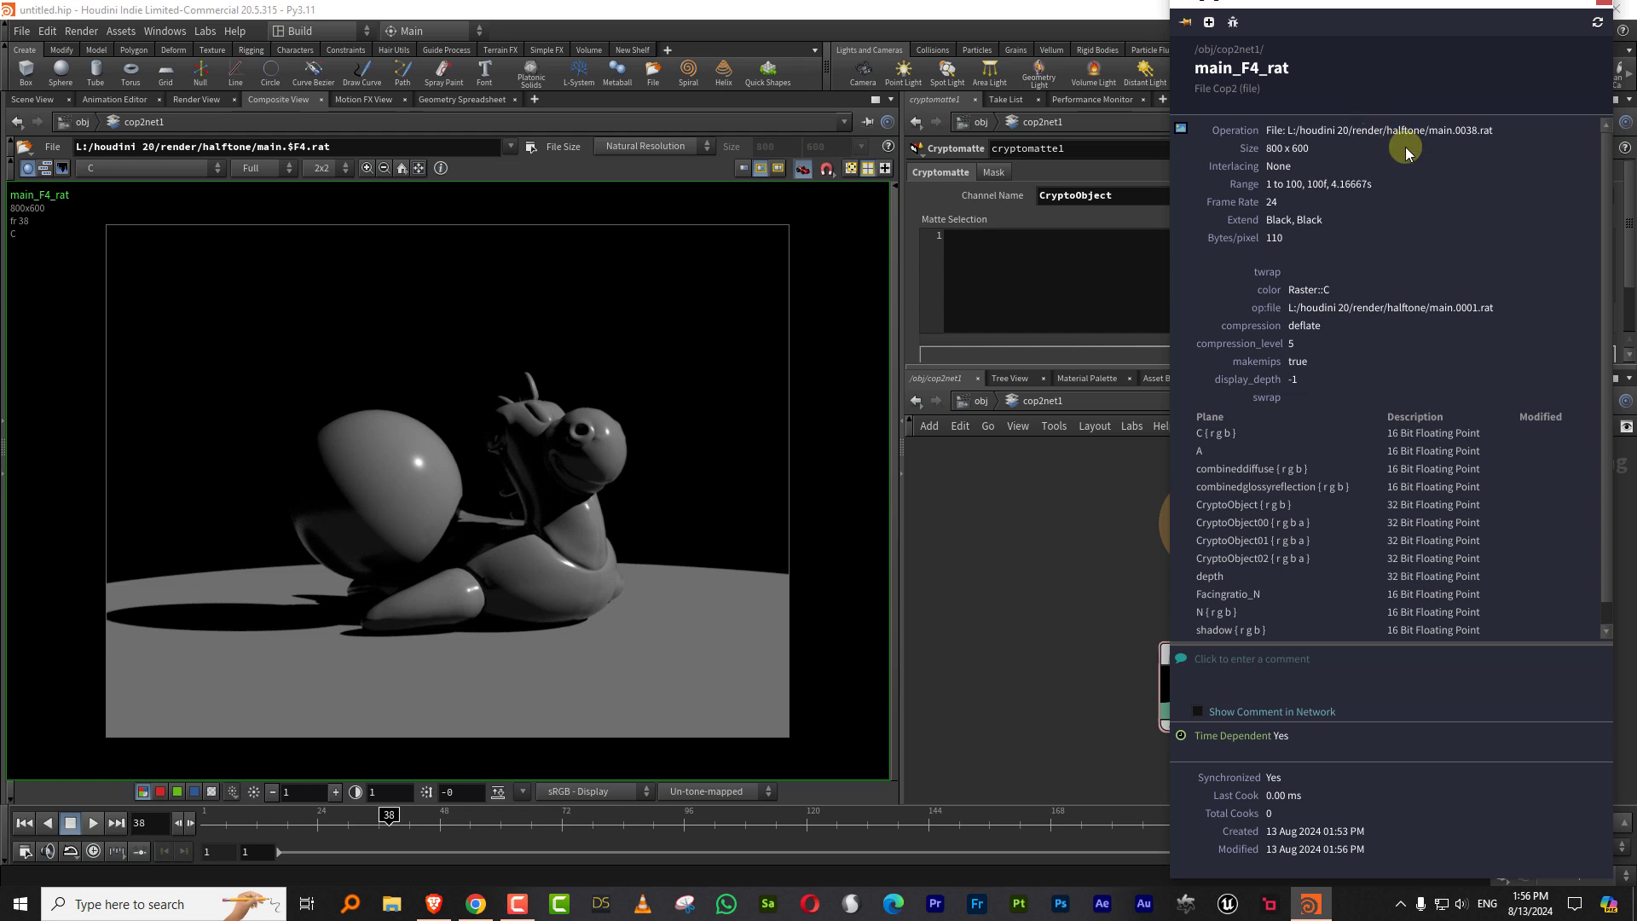
pyautogui.click(1010, 500)
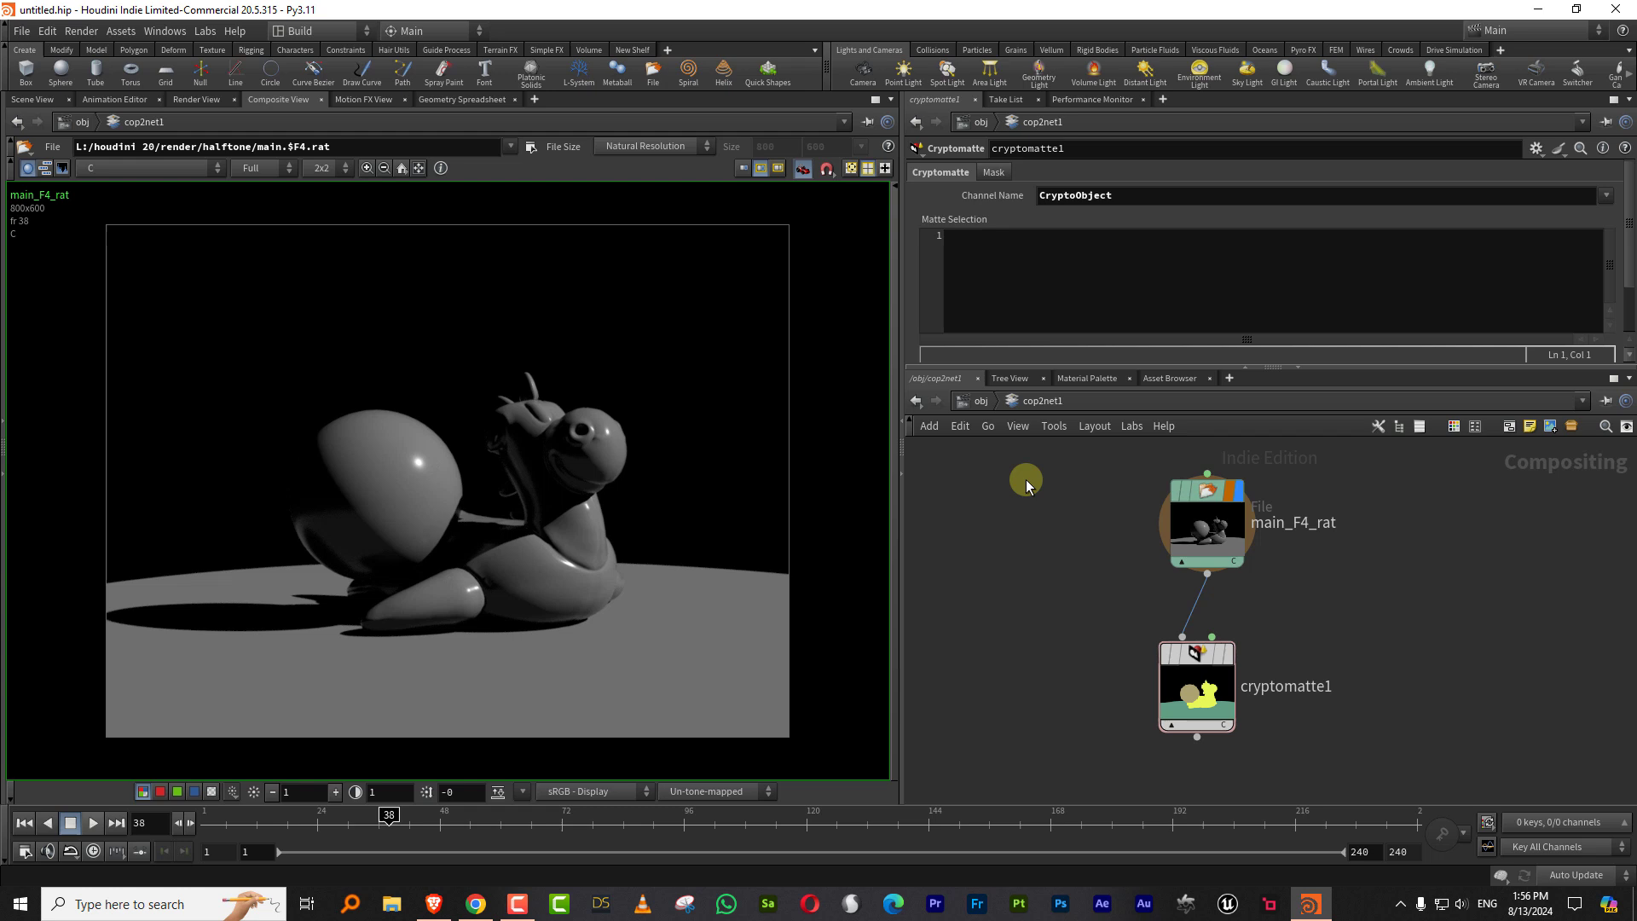
# - Move the pane divider down to give cryptomatte1's parameters more room
pyautogui.moveTo(1060, 368); pyautogui.dragTo(1060, 403)
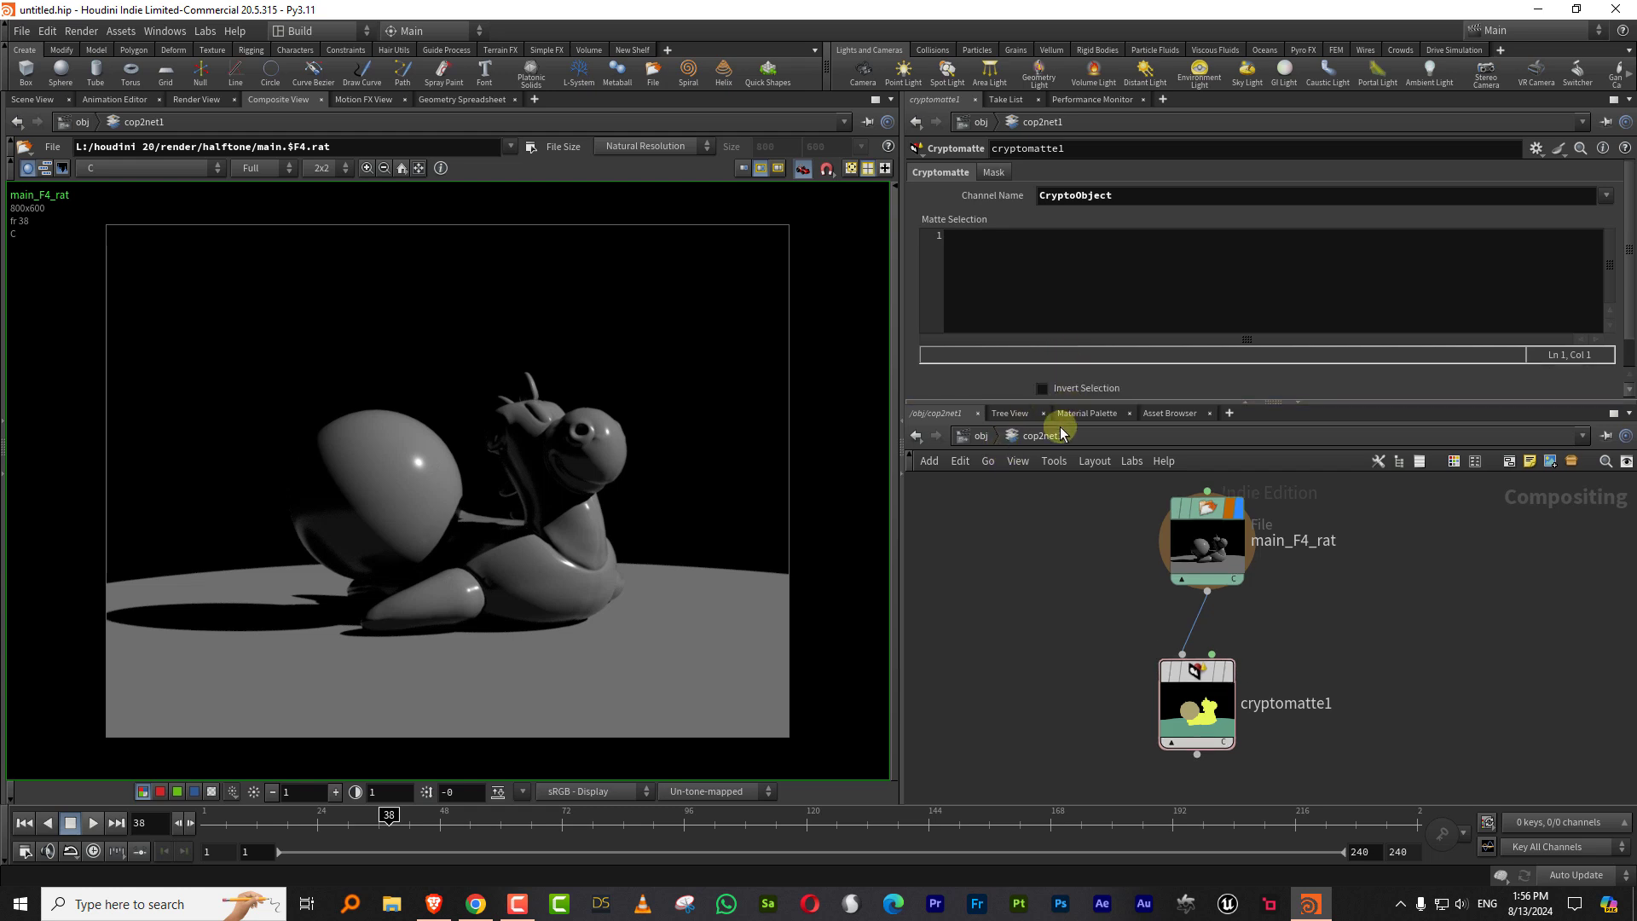